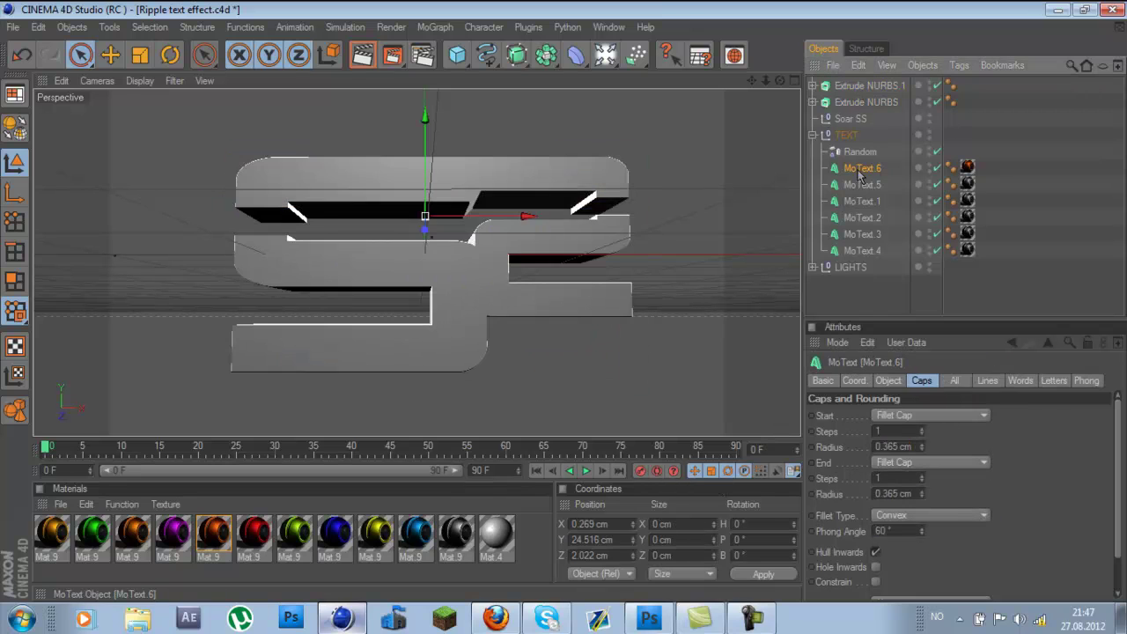
Step: Group the two Extrude NURBS line objects under nested nulls, Null through Null 4
{"action": "left_click", "coordinate": [72, 28]}
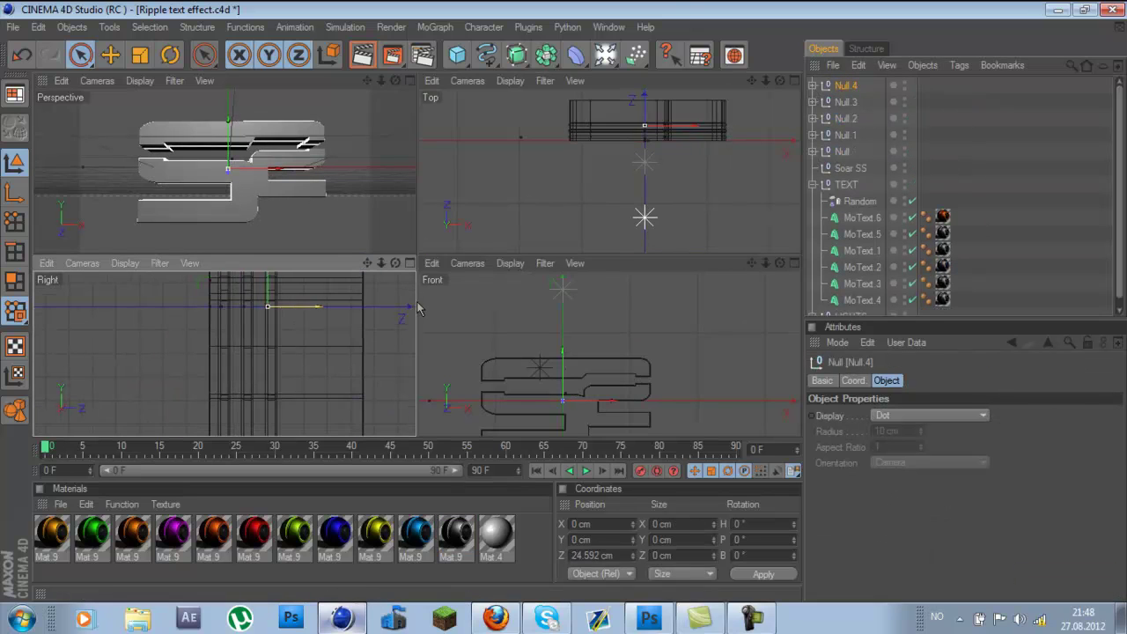
Step: Apply the dark material Mat.9 to the Extrude NURBS objects in the expanded null
{"action": "left_click", "coordinate": [307, 314]}
{"action": "key", "text": "F1"}
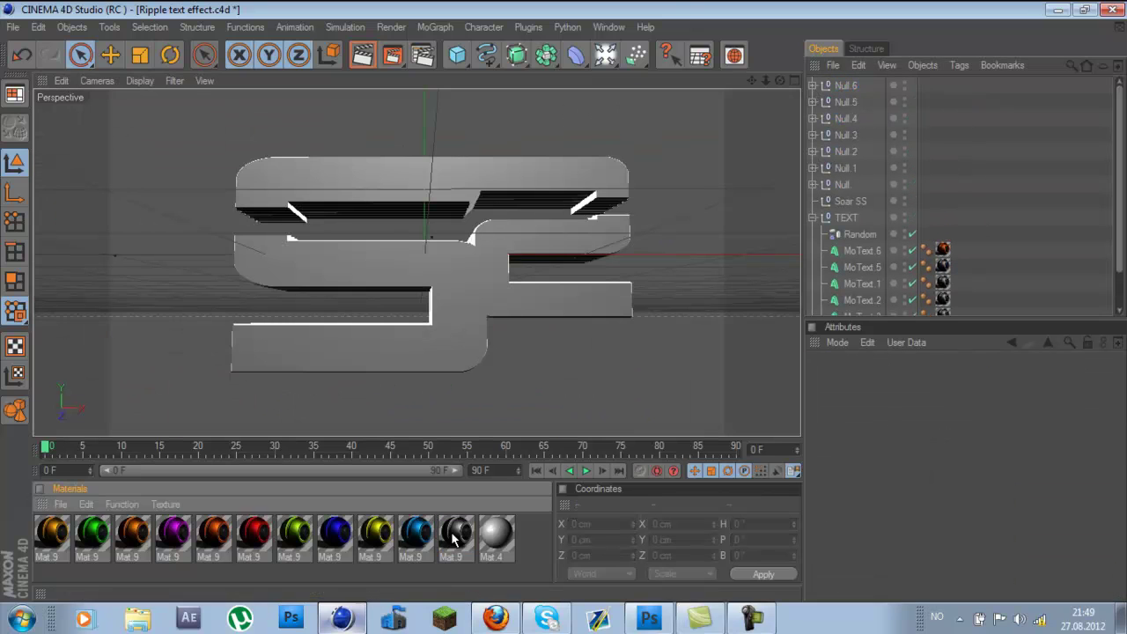
{"action": "left_click", "coordinate": [813, 185]}
{"action": "left_click_drag", "start_coordinate": [847, 188], "coordinate": [867, 201]}
{"action": "left_click_drag", "start_coordinate": [455, 533], "coordinate": [553, 451]}
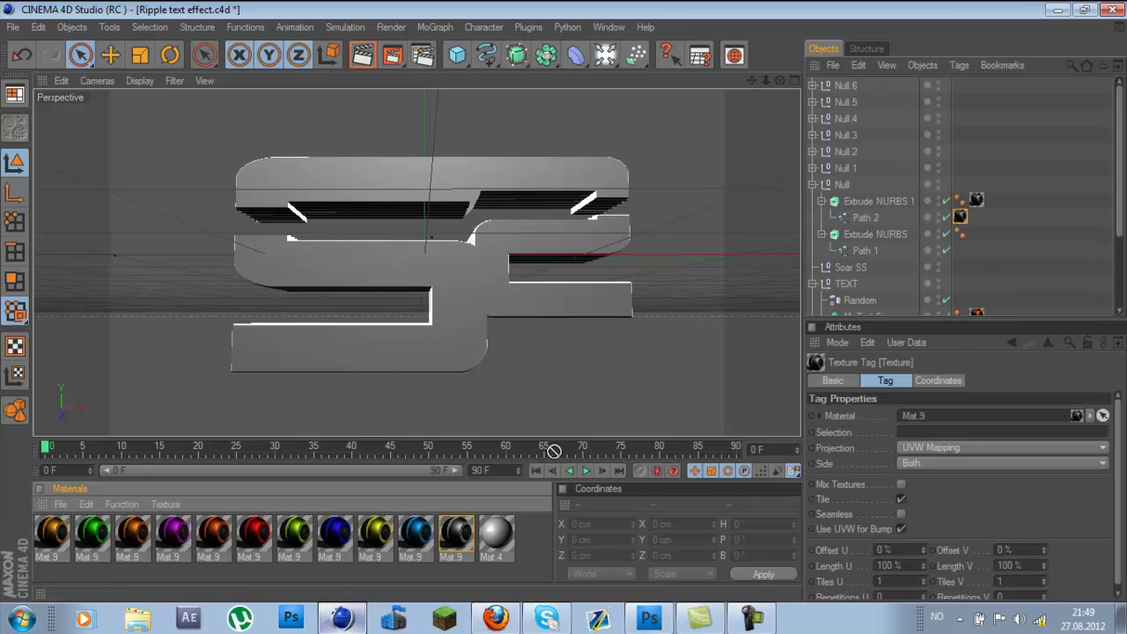
{"action": "left_click", "coordinate": [821, 202]}
Step: Apply the blue material to Null 1 and collapse it
{"action": "left_click", "coordinate": [851, 184]}
{"action": "left_click", "coordinate": [875, 201], "text": "shift"}
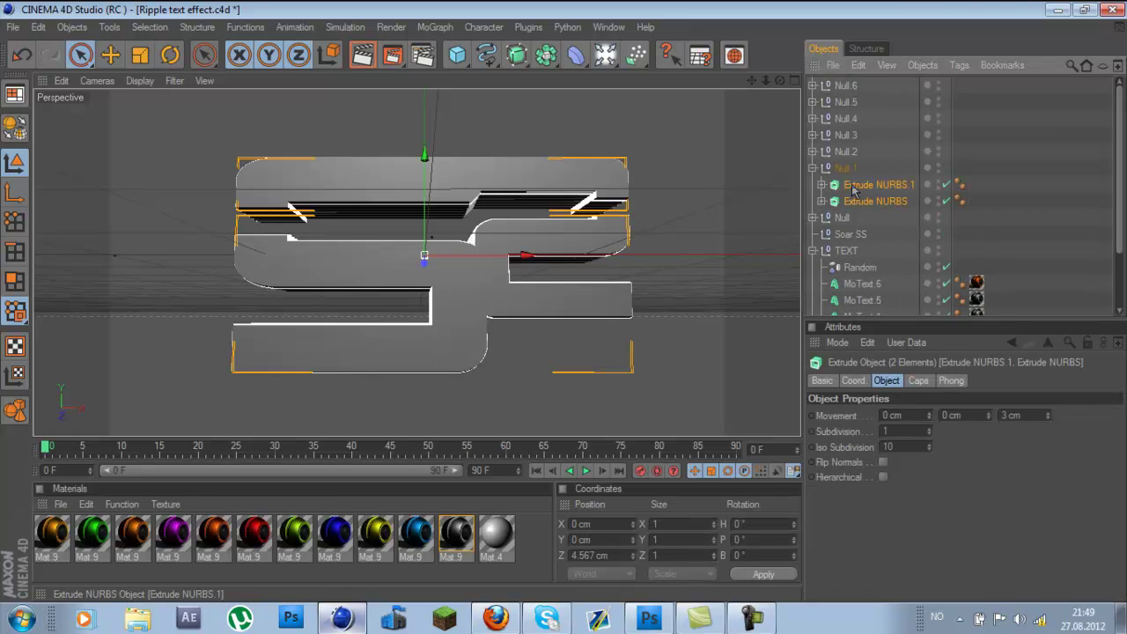
{"action": "left_click_drag", "start_coordinate": [335, 533], "coordinate": [858, 171]}
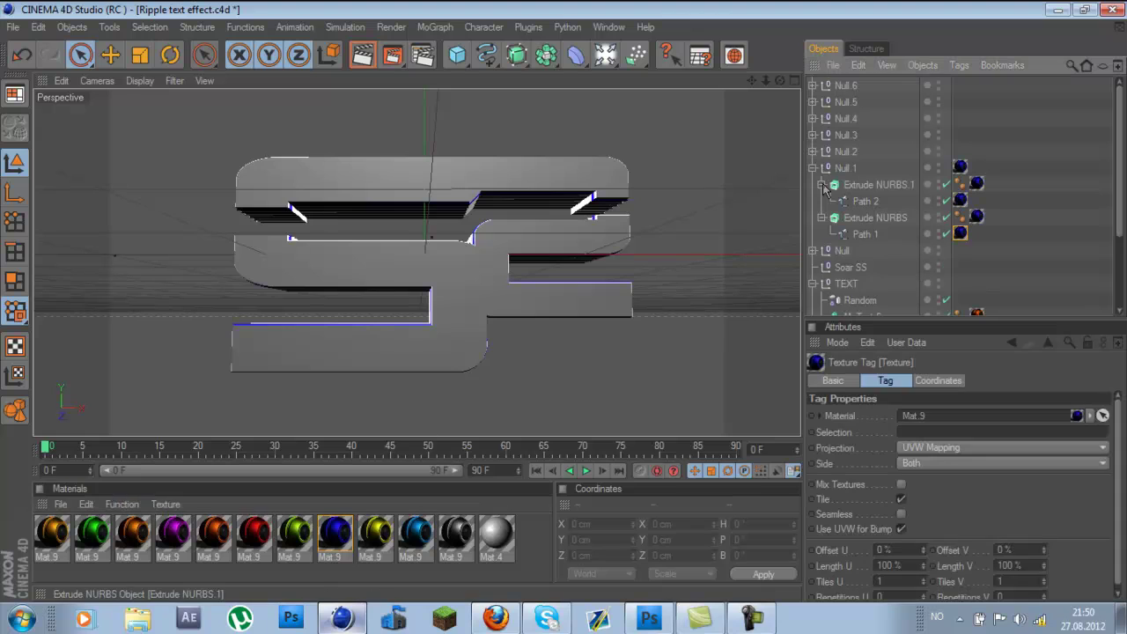
{"action": "left_click", "coordinate": [813, 167]}
Step: Copy and paste the other null group and push the copy back along Z
{"action": "left_click", "coordinate": [842, 184]}
{"action": "scroll", "coordinate": [832, 228], "scroll_direction": "down", "scroll_amount": 2}
{"action": "key", "text": "ctrl+c"}
{"action": "key", "text": "ctrl+v"}
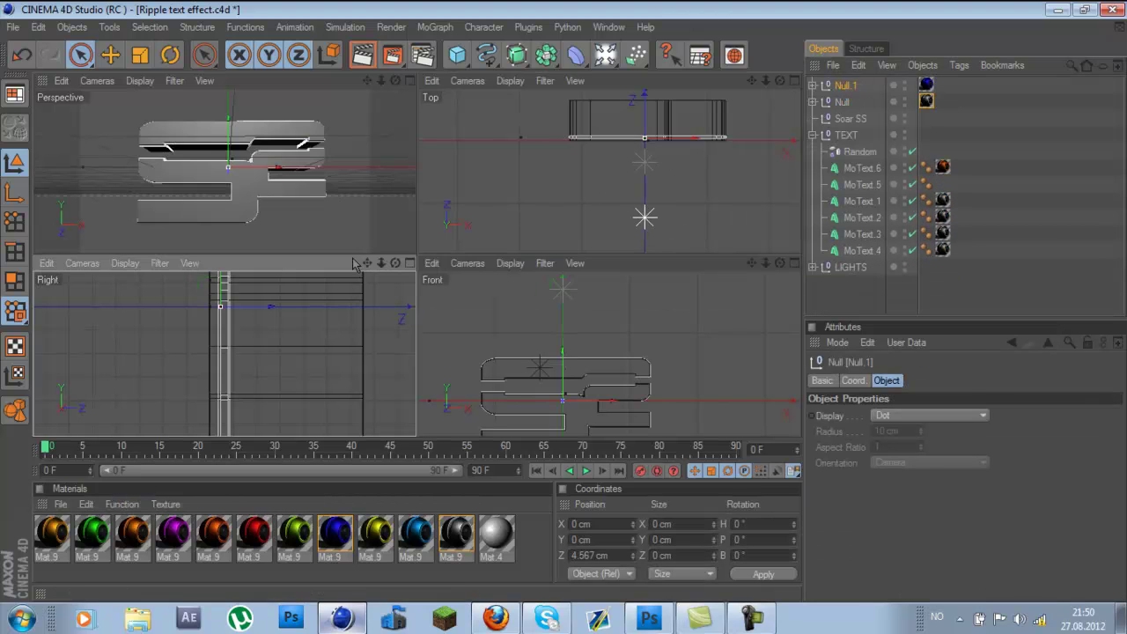
{"action": "key", "text": "F5"}
{"action": "left_click_drag", "start_coordinate": [373, 308], "coordinate": [424, 308]}
Step: Maximize the Perspective view and orbit it to see the text at an angle
{"action": "key", "text": "F1"}
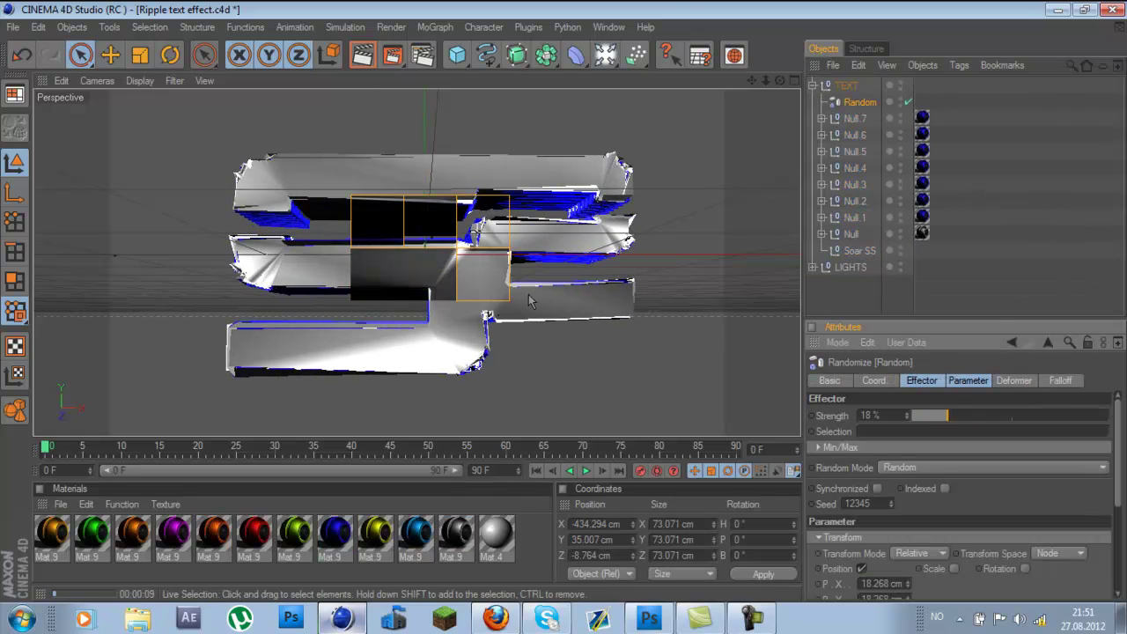
{"action": "left_click_drag", "start_coordinate": [765, 81], "coordinate": [767, 86]}
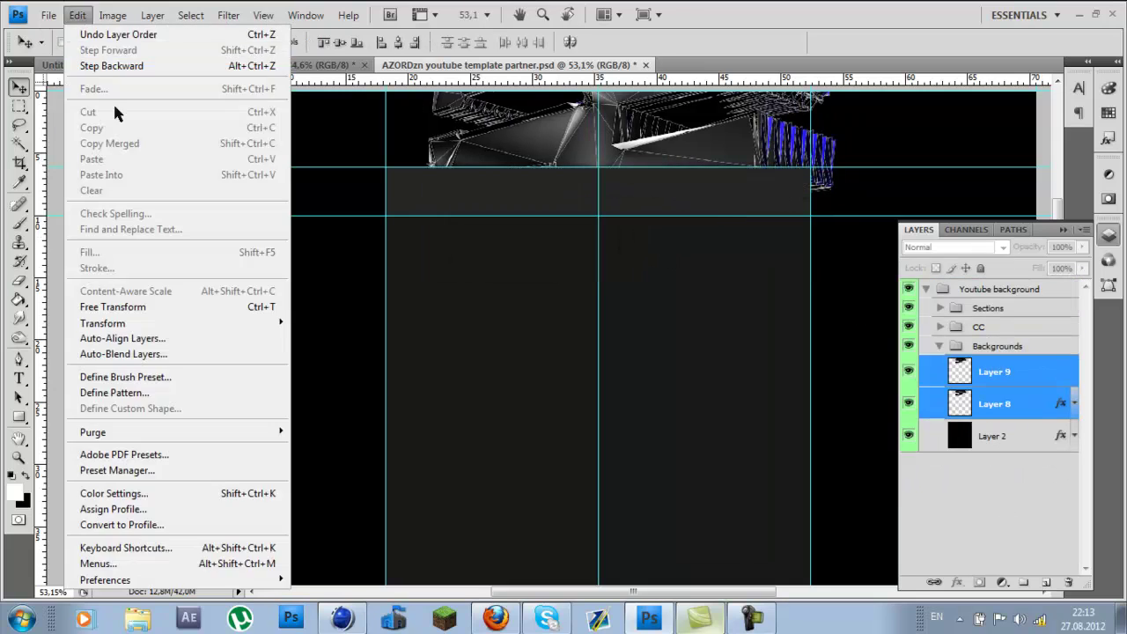
Step: Duplicate logo Layers 9 and 8 and shrink them to about 37.6%
{"action": "left_click", "coordinate": [1017, 377]}
{"action": "key", "text": "ctrl+j"}
{"action": "left_click", "coordinate": [1019, 435]}
{"action": "left_click", "coordinate": [988, 373], "text": "shift"}
{"action": "key", "text": "ctrl+t"}
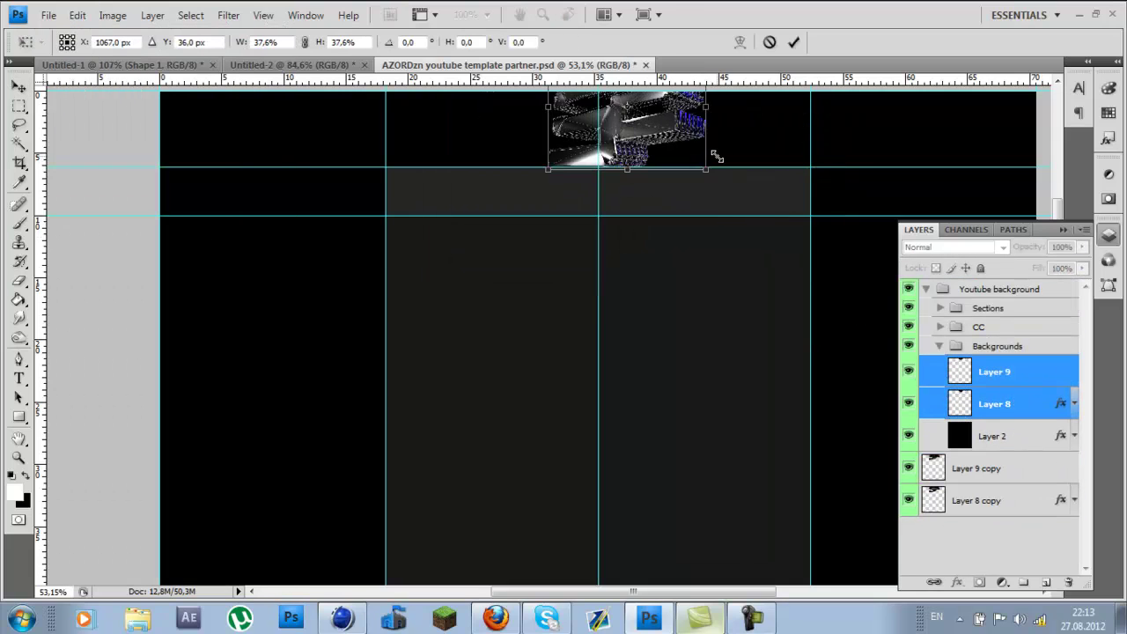
{"action": "left_click_drag", "start_coordinate": [712, 151], "coordinate": [691, 195]}
{"action": "key", "text": "Return"}
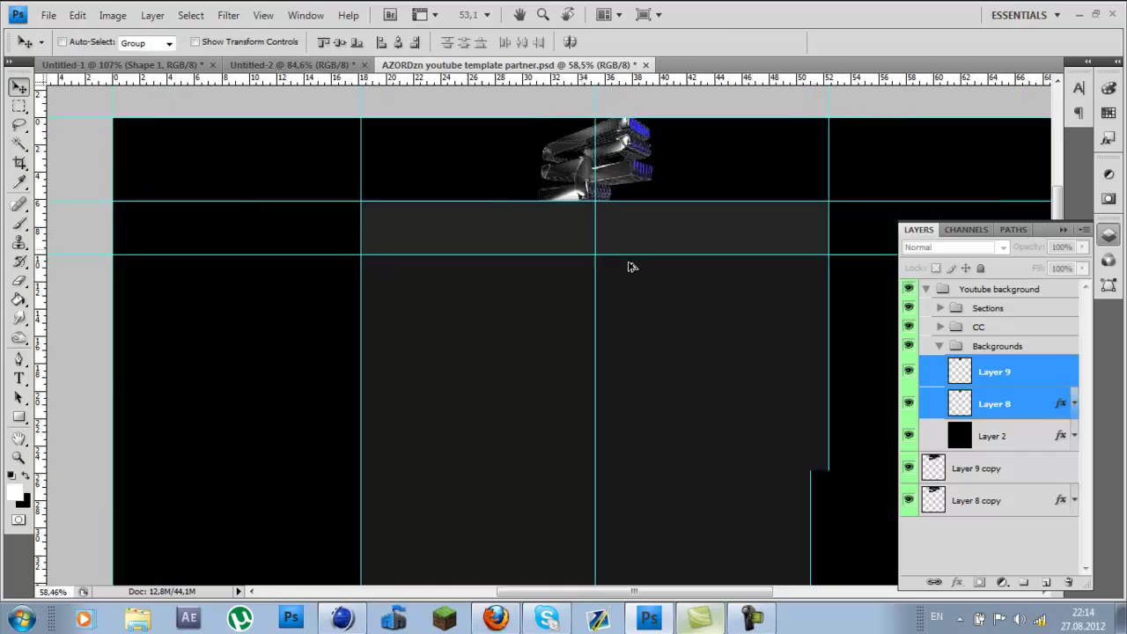
Step: Fill the Layer 2 background with white
{"action": "key", "text": "ctrl+1"}
{"action": "key", "text": "alt+bracketleft"}
{"action": "key", "text": "g"}
{"action": "key", "text": "alt+BackSpace"}
Step: Add a texture as Screen-blended Layer 10 and duplicate it
{"action": "key", "text": "ctrl+o"}
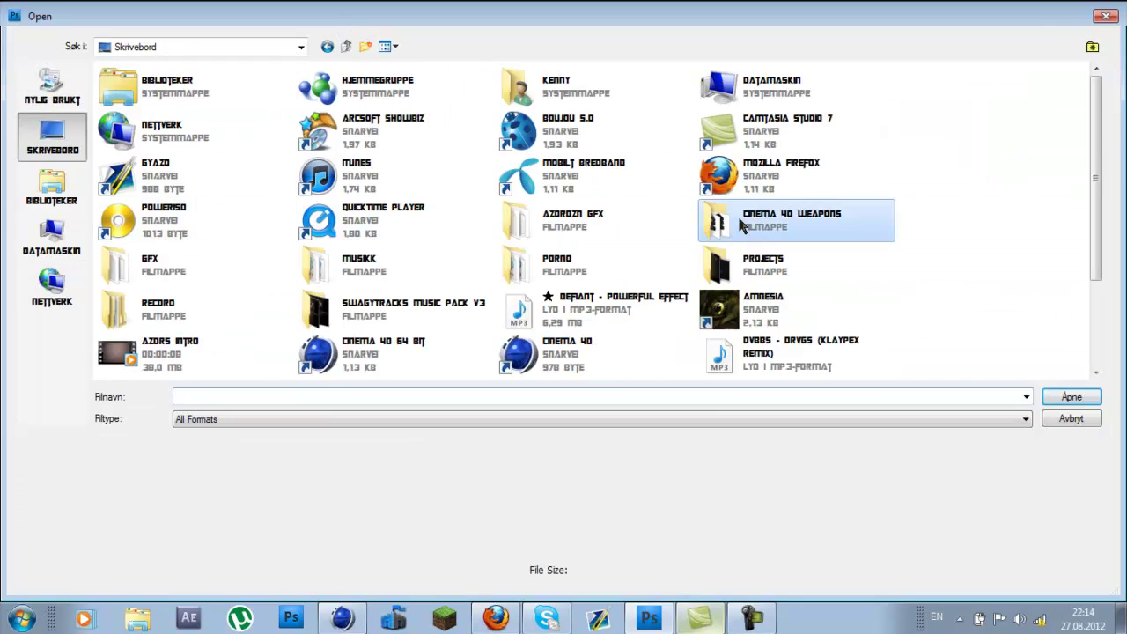
{"action": "double_click", "coordinate": [679, 224]}
{"action": "key", "text": "shift+alt+s"}
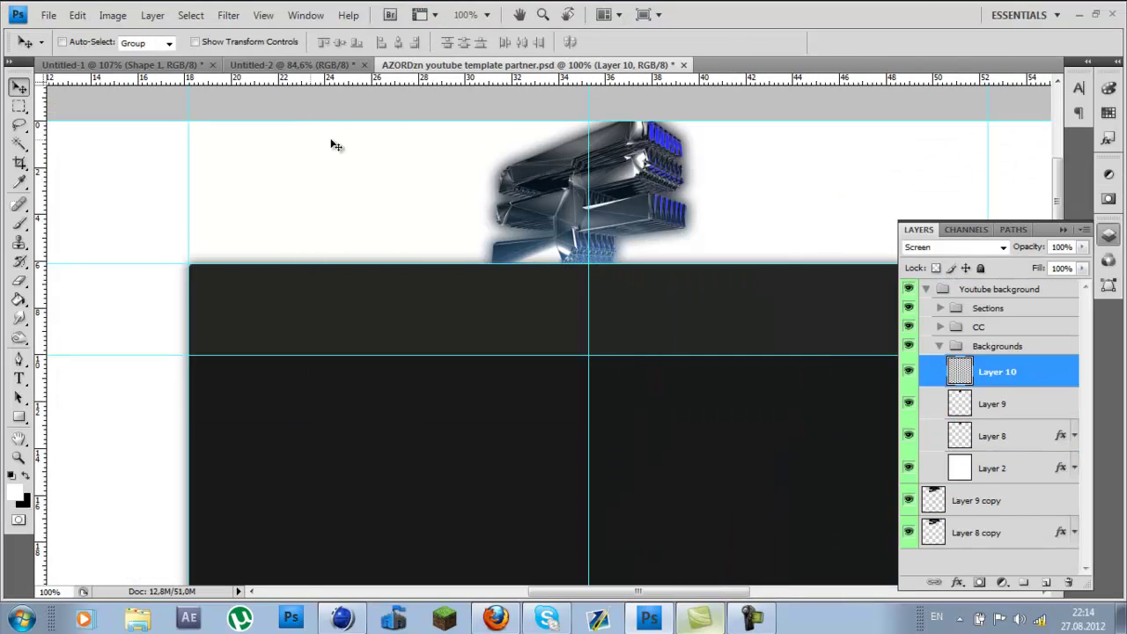
{"action": "key", "text": "ctrl+j"}
{"action": "key", "text": "ctrl+t"}
Step: Open the Droidster CC file and undock its document window
{"action": "key", "text": "ctrl+o"}
{"action": "key", "text": "Return"}
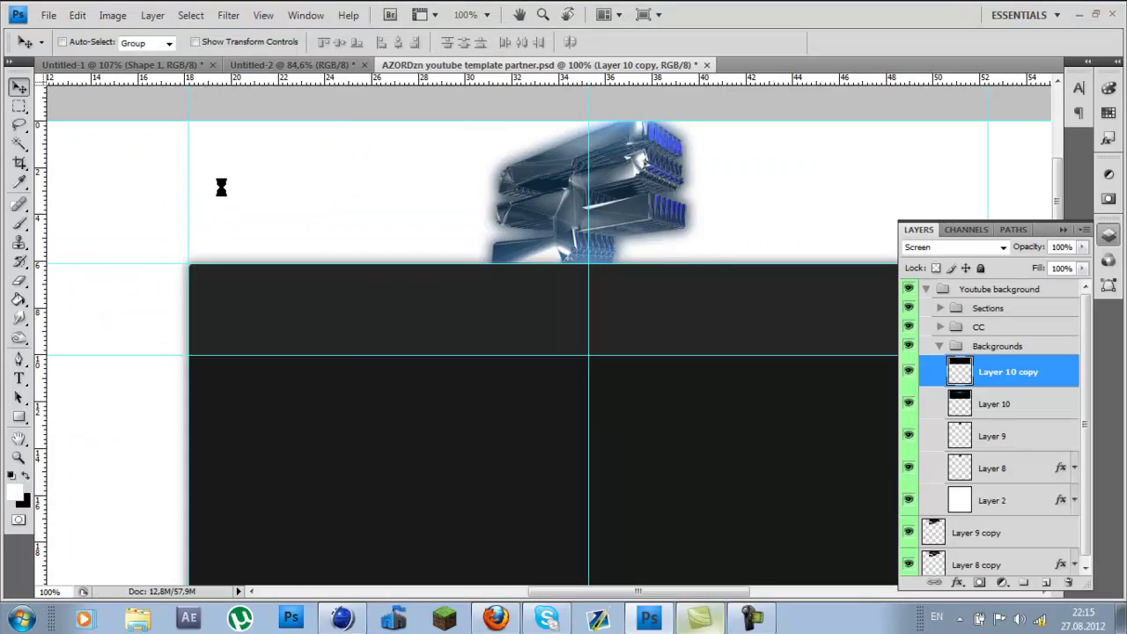
{"action": "left_click_drag", "start_coordinate": [1040, 65], "coordinate": [861, 76]}
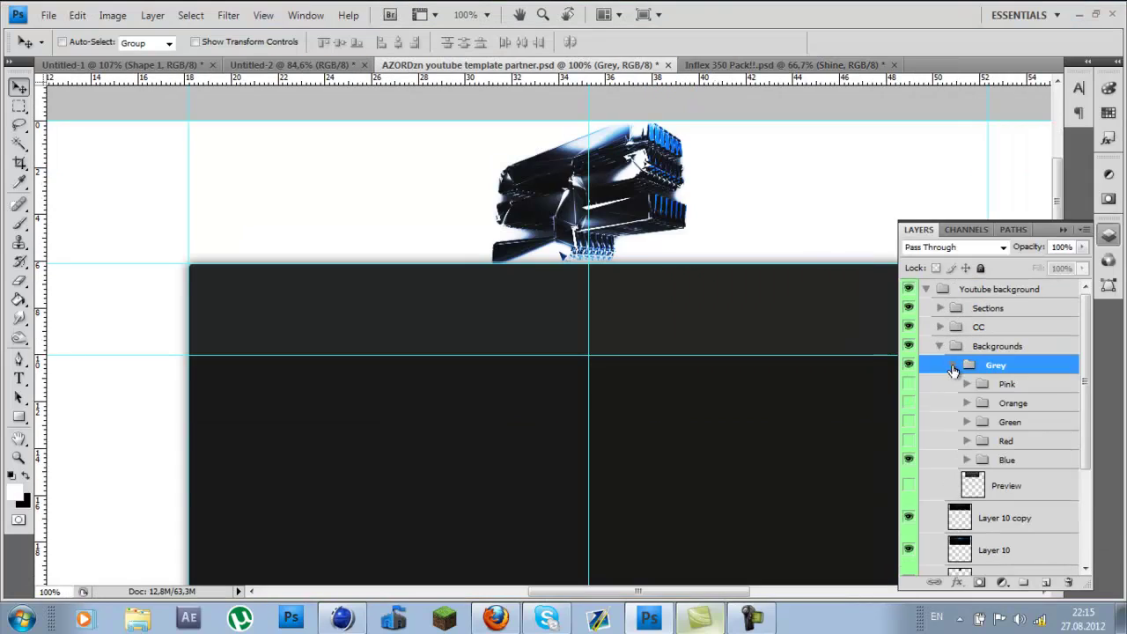
Step: Add a black texture from AZORDzn GFX > Textures and set it to Screen
{"action": "key", "text": "ctrl+o"}
{"action": "double_click", "coordinate": [615, 213]}
{"action": "double_click", "coordinate": [135, 336]}
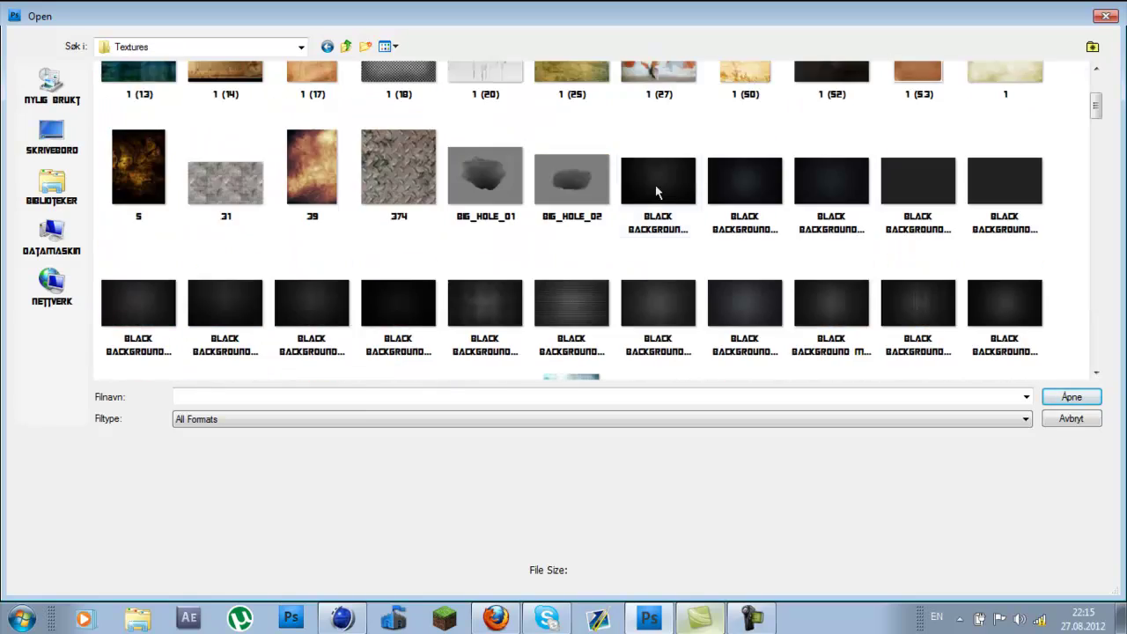
{"action": "double_click", "coordinate": [660, 188]}
{"action": "left_click", "coordinate": [956, 247]}
{"action": "left_click", "coordinate": [915, 140]}
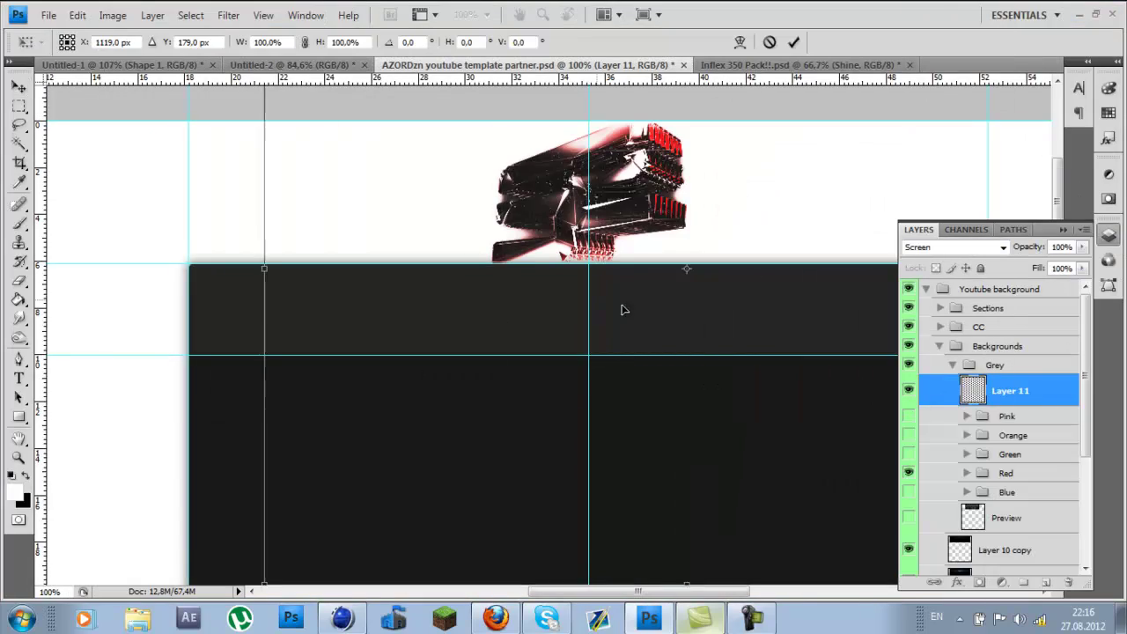
Step: Open the 6.jpg star image and drag it into the template as a layer
{"action": "key", "text": "ctrl+o"}
{"action": "left_click", "coordinate": [52, 137]}
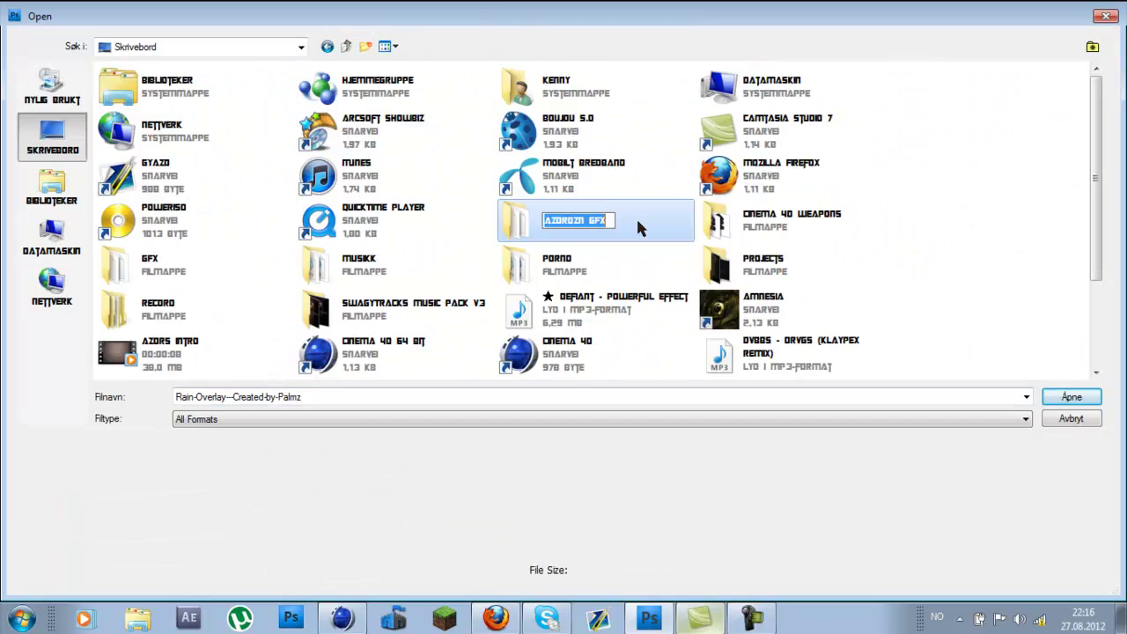
{"action": "double_click", "coordinate": [636, 220]}
{"action": "left_click", "coordinate": [36, 16]}
{"action": "left_click", "coordinate": [52, 45]}
{"action": "double_click", "coordinate": [572, 220]}
{"action": "left_click", "coordinate": [170, 254]}
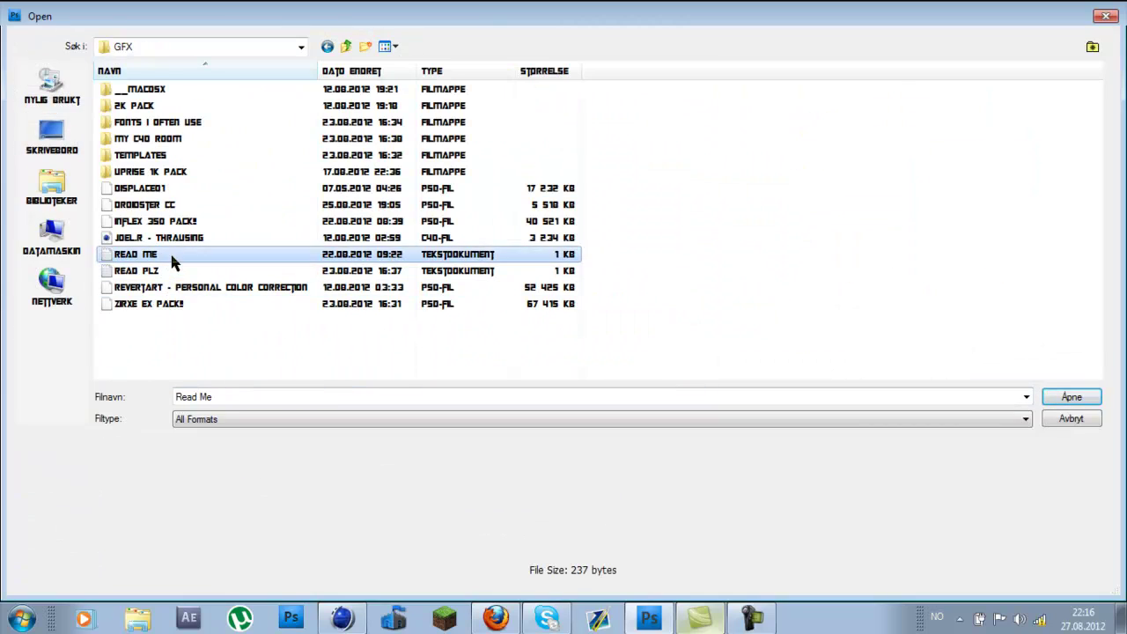
{"action": "left_click", "coordinate": [158, 220]}
{"action": "double_click", "coordinate": [167, 156]}
{"action": "double_click", "coordinate": [405, 115]}
{"action": "left_click_drag", "start_coordinate": [522, 186], "coordinate": [520, 189]}
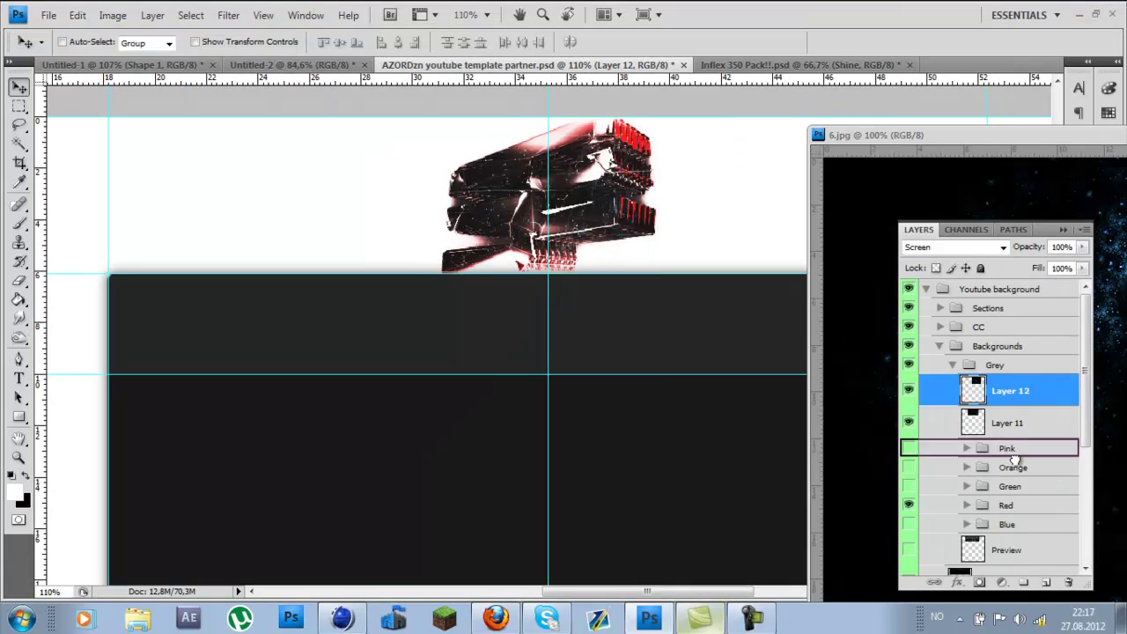
Step: Scale the star layer down, flip it horizontally, and shift it right
{"action": "key", "text": "ctrl+t"}
{"action": "mouse_move", "coordinate": [547, 307]}
{"action": "left_mouse_down"}
{"action": "mouse_move", "coordinate": [669, 309]}
{"action": "mouse_move", "coordinate": [649, 327]}
{"action": "left_mouse_up"}
{"action": "right_click", "coordinate": [395, 319]}
{"action": "left_click", "coordinate": [432, 549]}
{"action": "left_click_drag", "start_coordinate": [235, 368], "coordinate": [356, 319]}
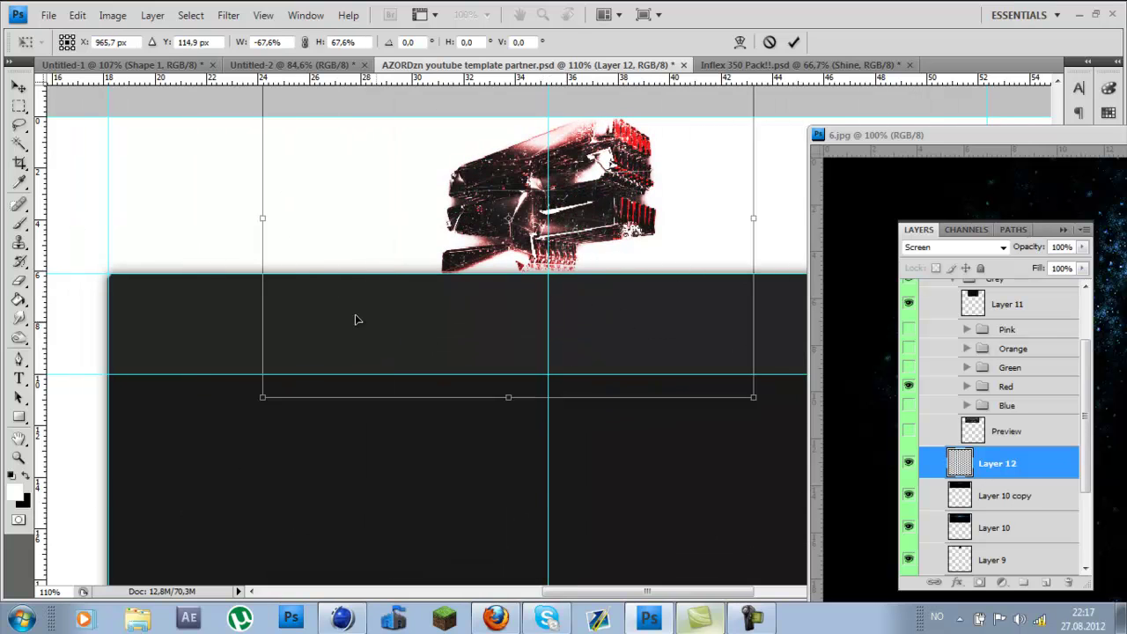
Step: Apply Filter > Distort > Displace to the Layer 9 logo copy using the chosen map file
{"action": "scroll", "coordinate": [1009, 458], "scroll_direction": "down", "scroll_amount": 3}
{"action": "left_click", "coordinate": [1004, 458]}
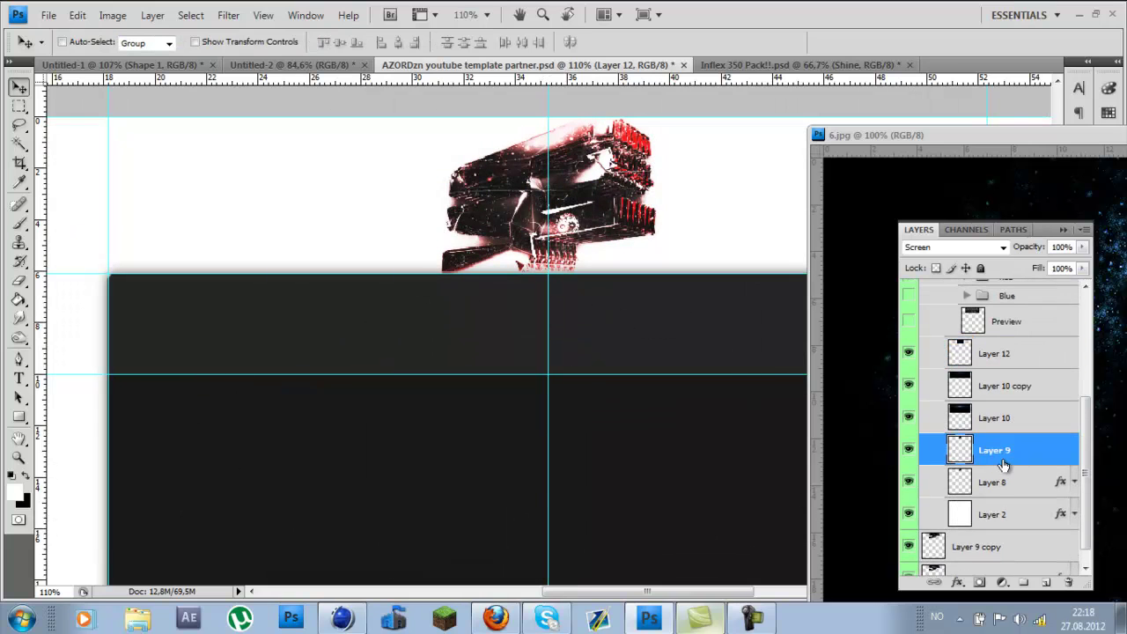
{"action": "left_click", "coordinate": [228, 15]}
{"action": "left_click", "coordinate": [431, 200]}
{"action": "left_click", "coordinate": [637, 162]}
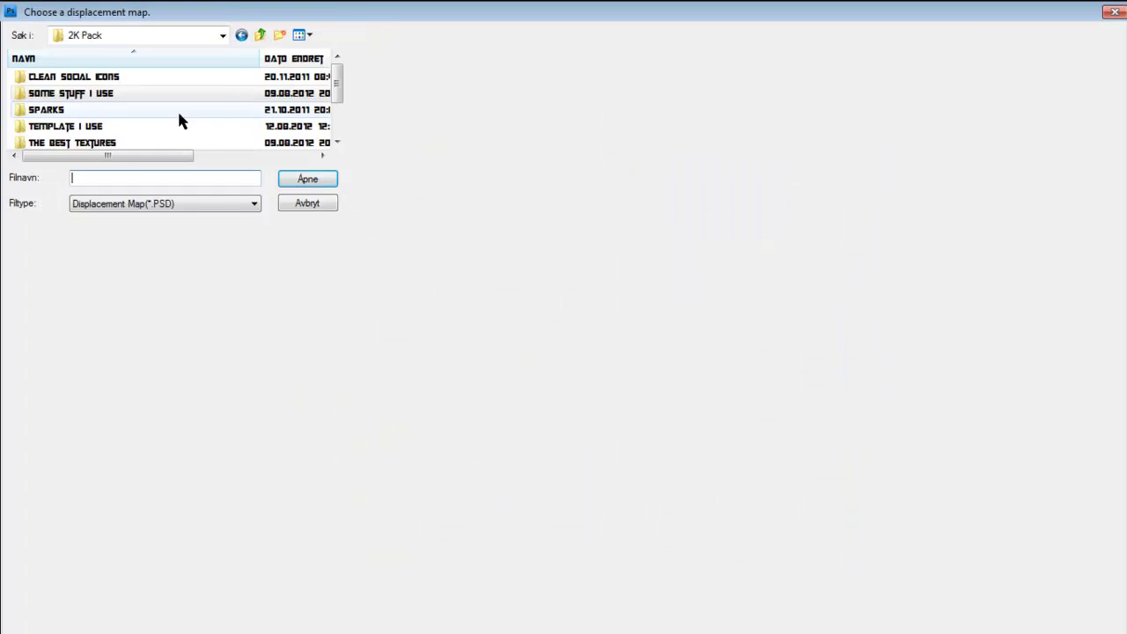
{"action": "double_click", "coordinate": [144, 141]}
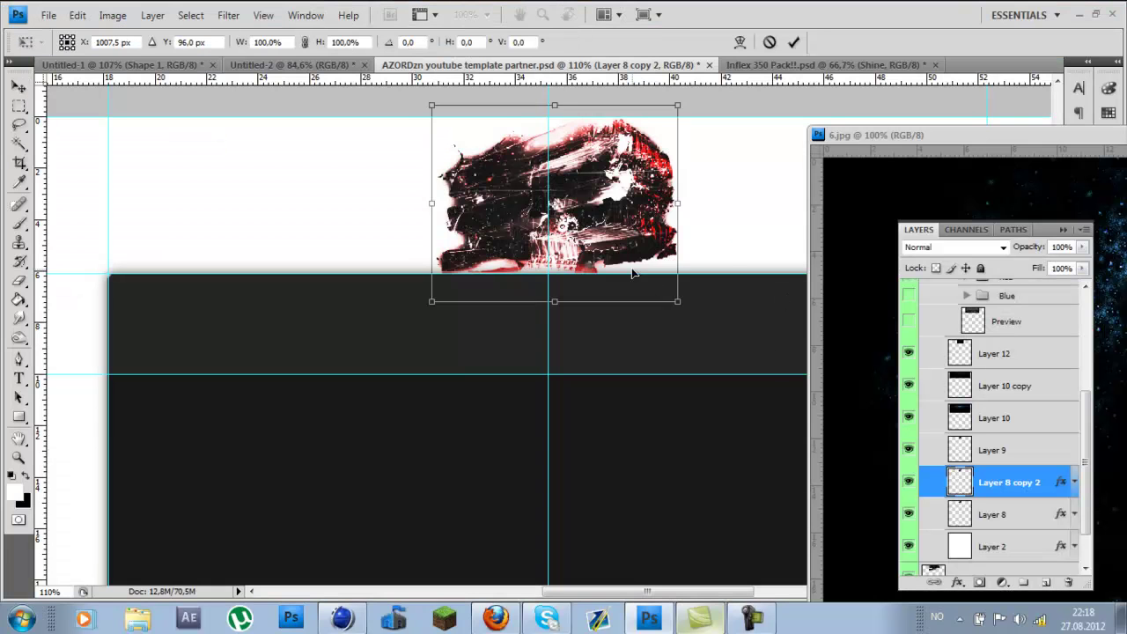
Step: Nudge the displaced copy up-left and erase streaks from it near the top
{"action": "left_click_drag", "start_coordinate": [632, 273], "coordinate": [619, 261]}
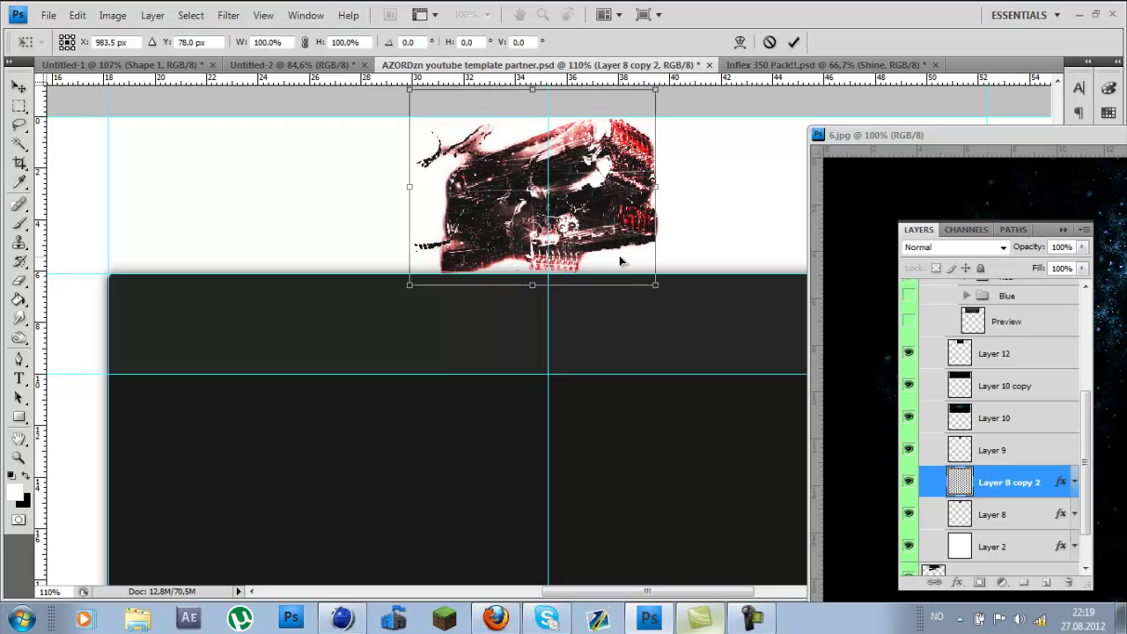
{"action": "key", "text": "Return"}
{"action": "key", "text": "e"}
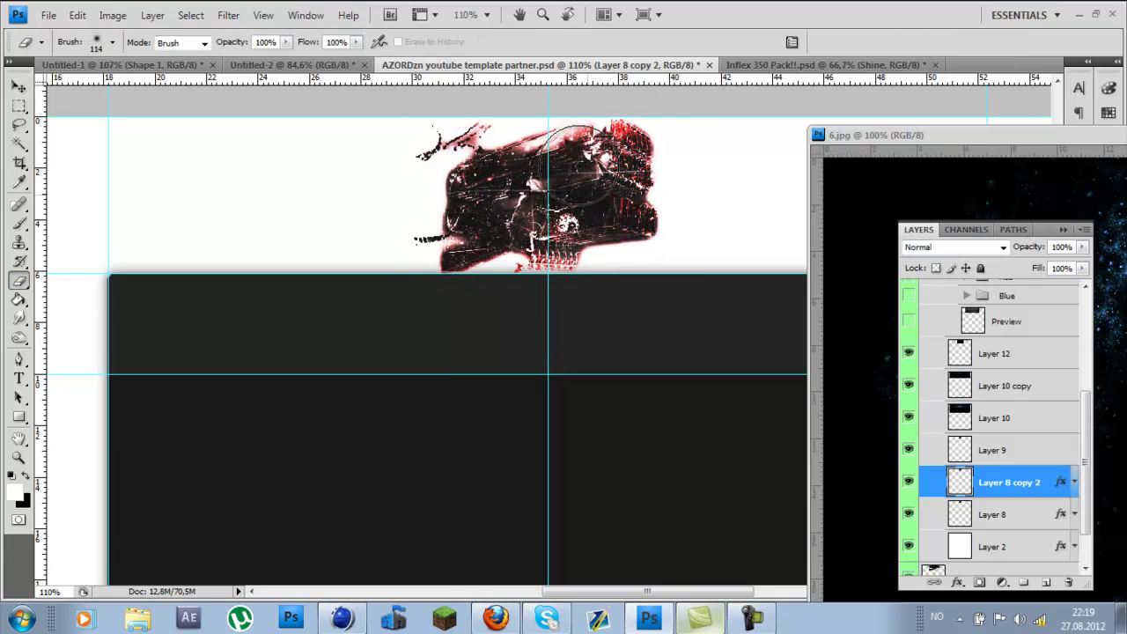
{"action": "left_click_drag", "start_coordinate": [546, 212], "coordinate": [589, 110]}
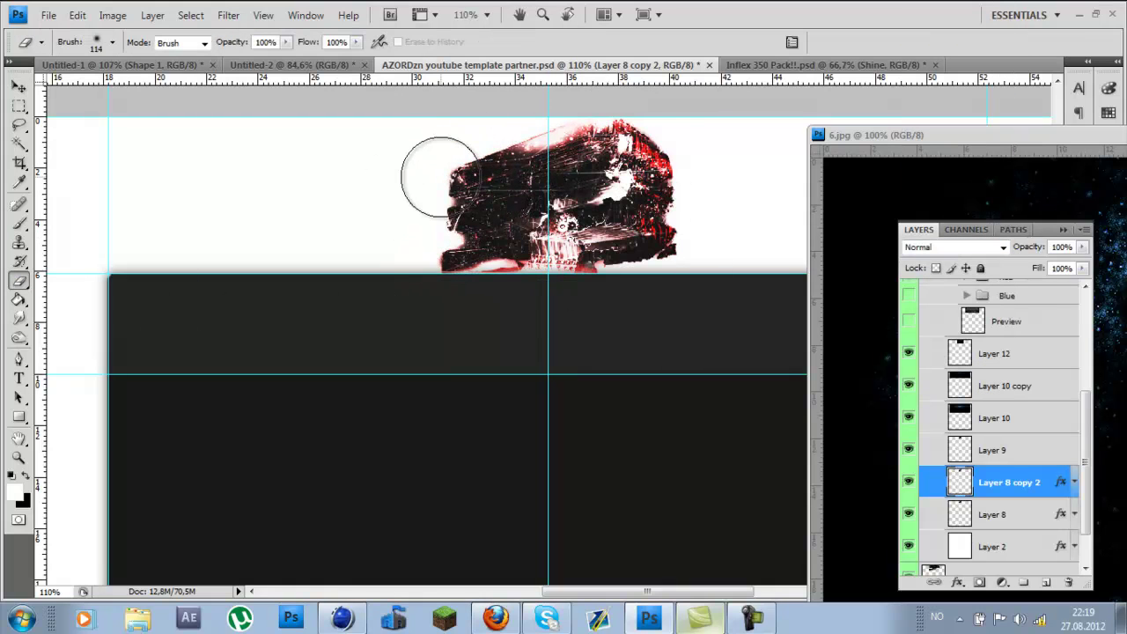
{"action": "left_click_drag", "start_coordinate": [440, 177], "coordinate": [472, 131]}
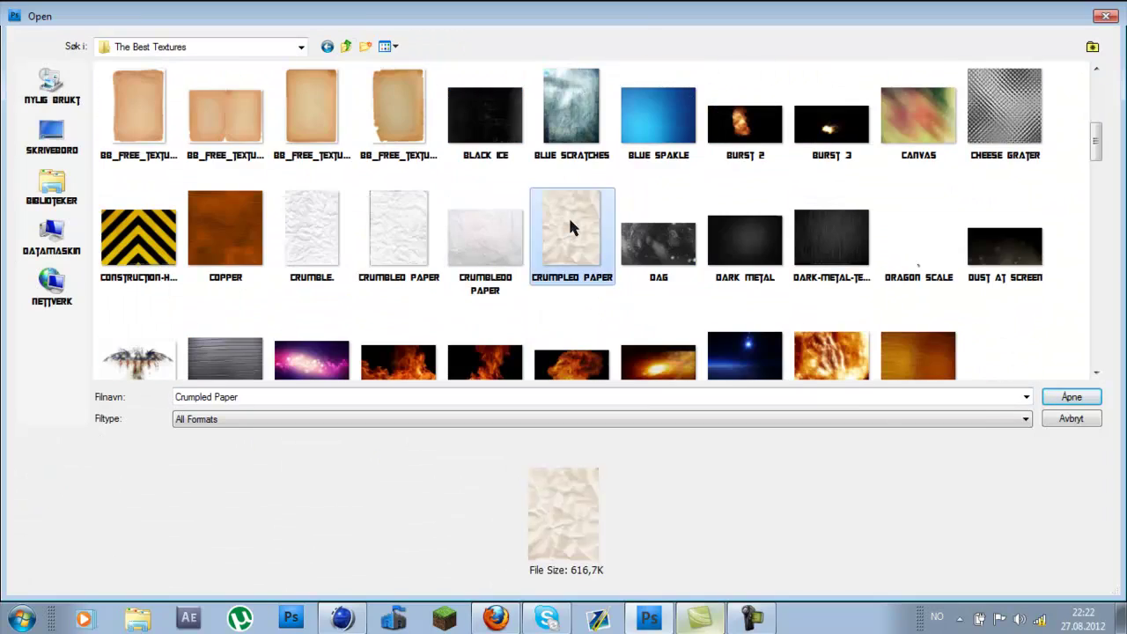
Step: Bring in the 2 (2).jpg grunge texture as Layer 13 and scale it to 34.2%
{"action": "scroll", "coordinate": [1040, 503], "scroll_direction": "down", "scroll_amount": 2}
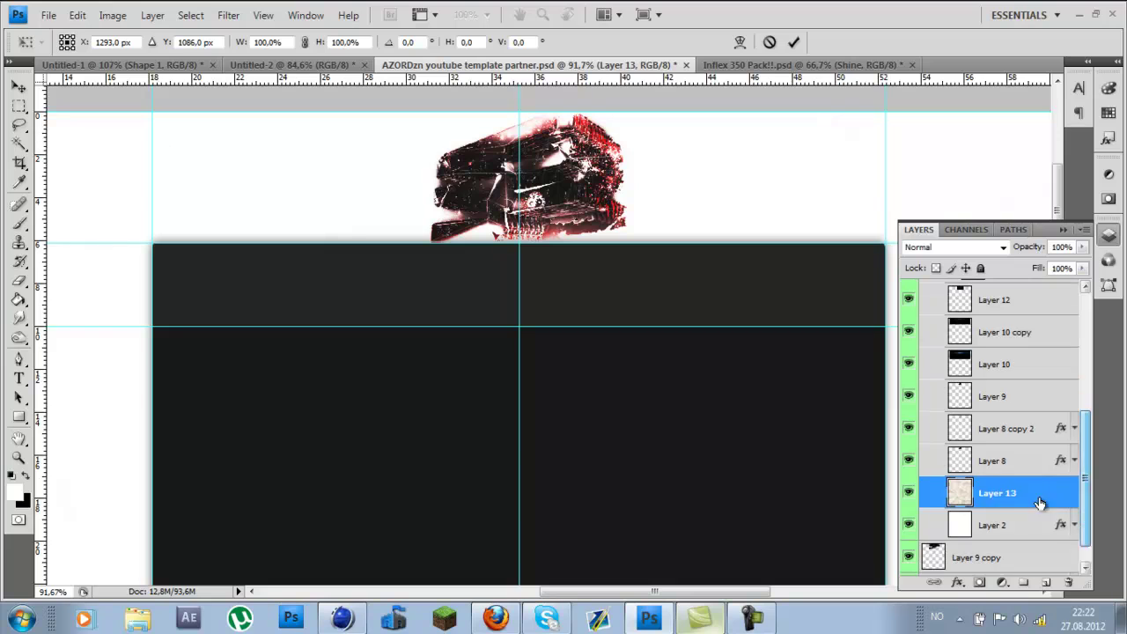
{"action": "key", "text": "ctrl+o"}
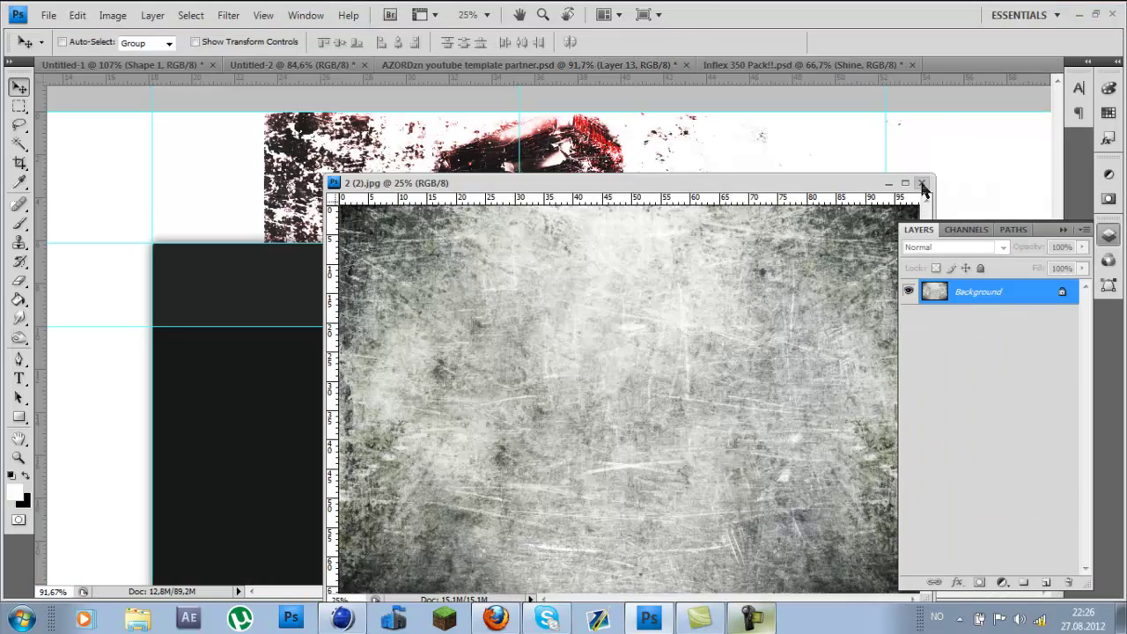
{"action": "left_click", "coordinate": [922, 186]}
{"action": "key", "text": "ctrl+t"}
{"action": "left_click_drag", "start_coordinate": [305, 156], "coordinate": [729, 431]}
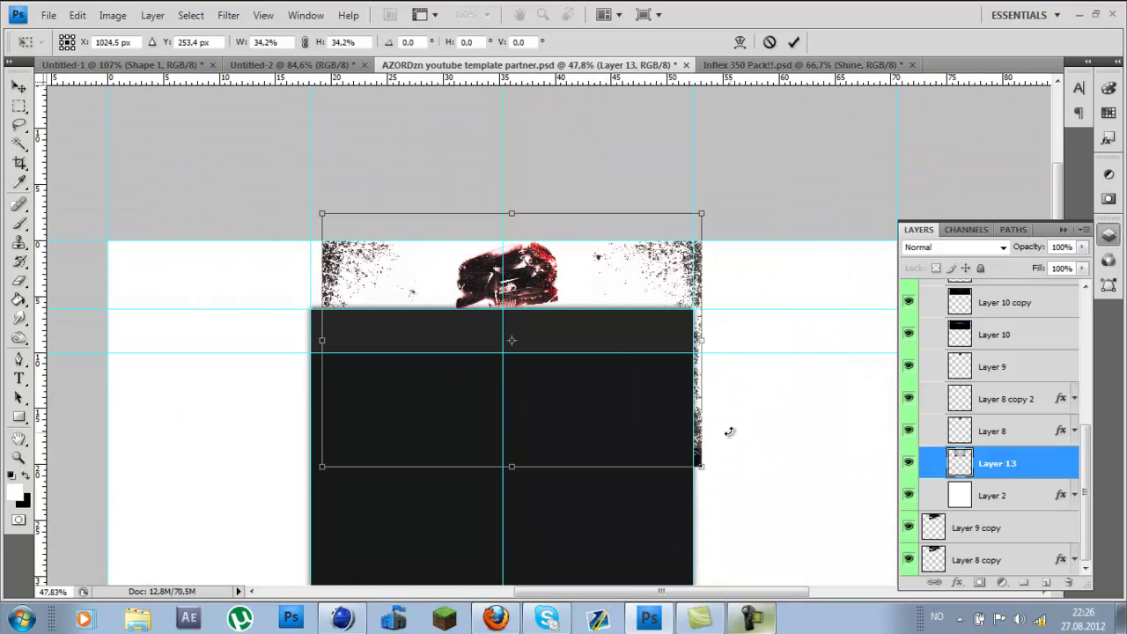
{"action": "key", "text": "Return"}
{"action": "scroll", "coordinate": [581, 339], "scroll_direction": "up", "scroll_amount": 3}
{"action": "right_click", "coordinate": [19, 280]}
Step: Set the Eraser to a soft 300 px brush
{"action": "left_click", "coordinate": [67, 282]}
{"action": "right_click", "coordinate": [258, 301]}
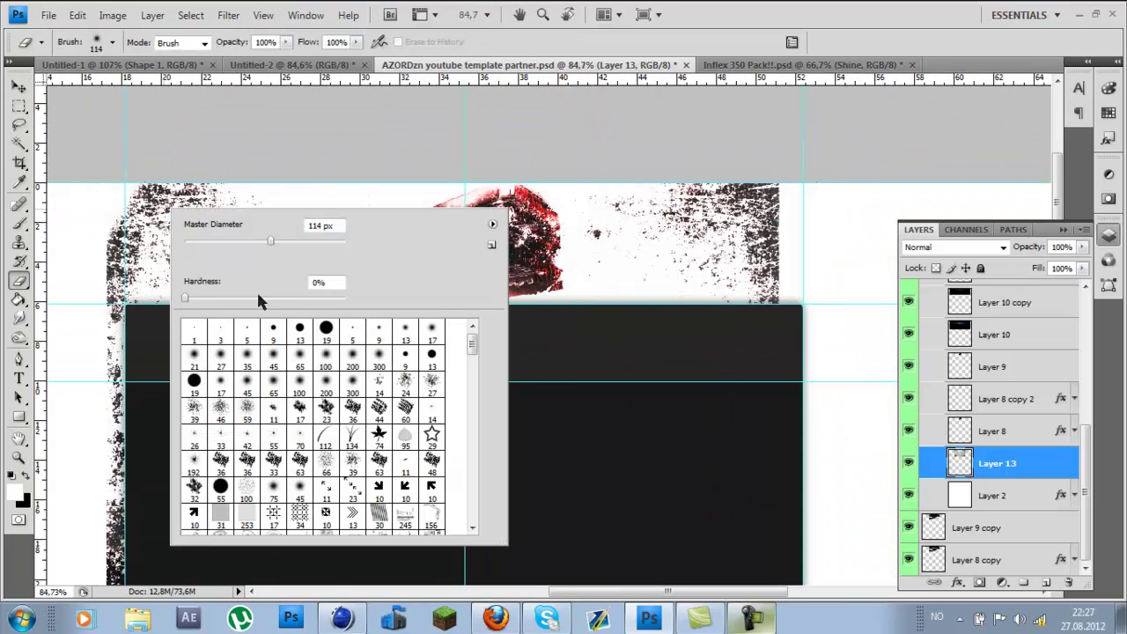
{"action": "double_click", "coordinate": [385, 366]}
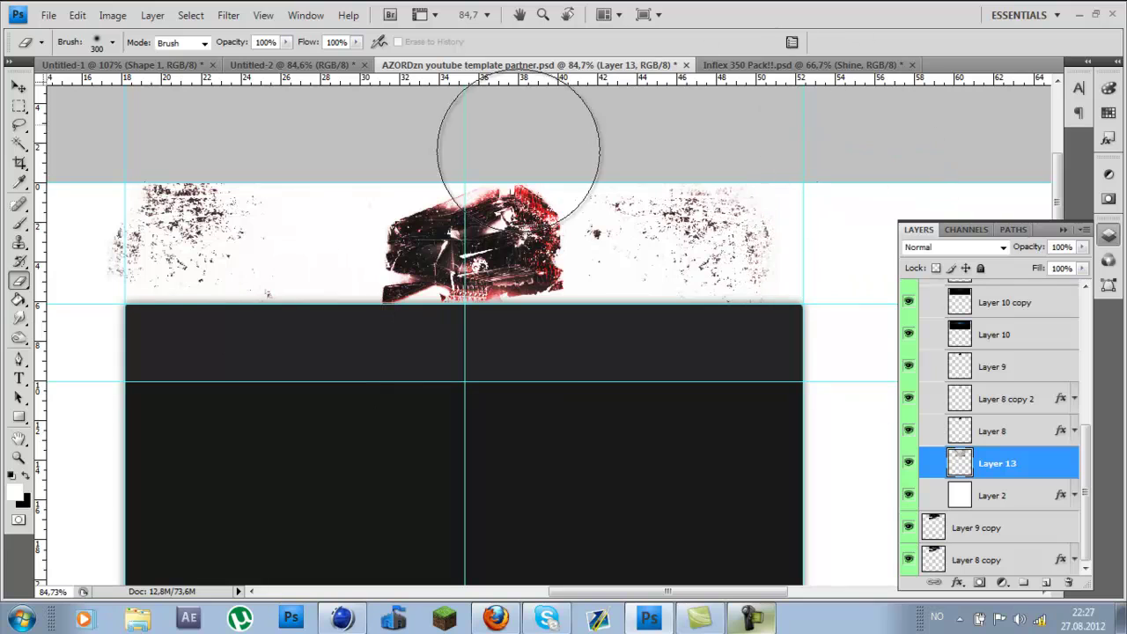
Step: Marquee a grunge area and transform it to the logo's left side
{"action": "left_click", "coordinate": [18, 105]}
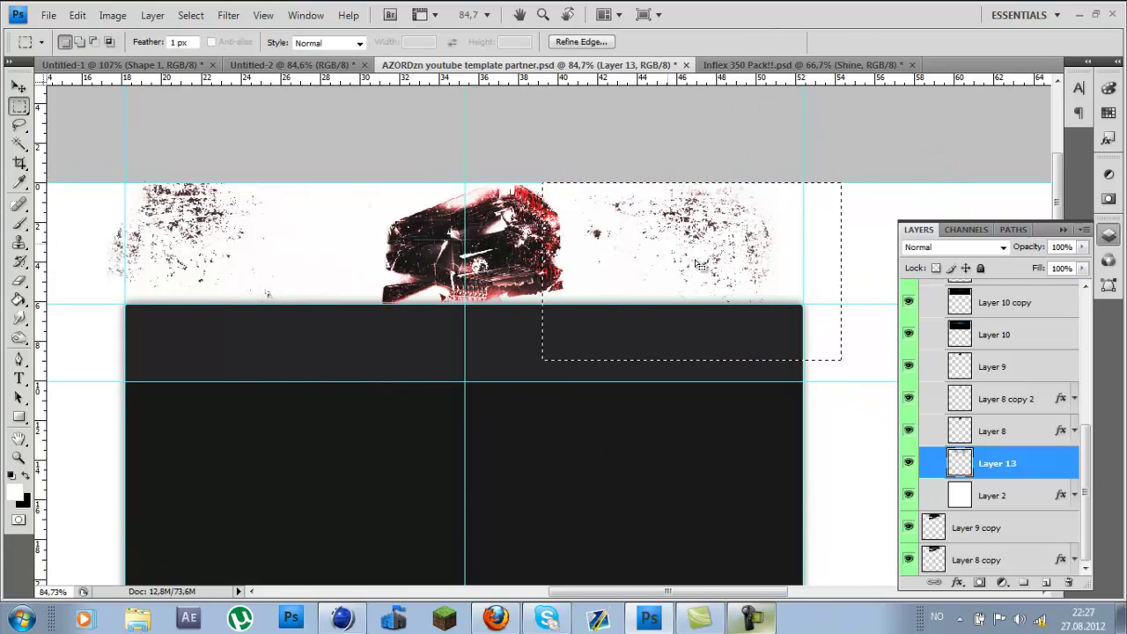
{"action": "key", "text": "ctrl+t"}
{"action": "left_click_drag", "start_coordinate": [707, 337], "coordinate": [609, 310]}
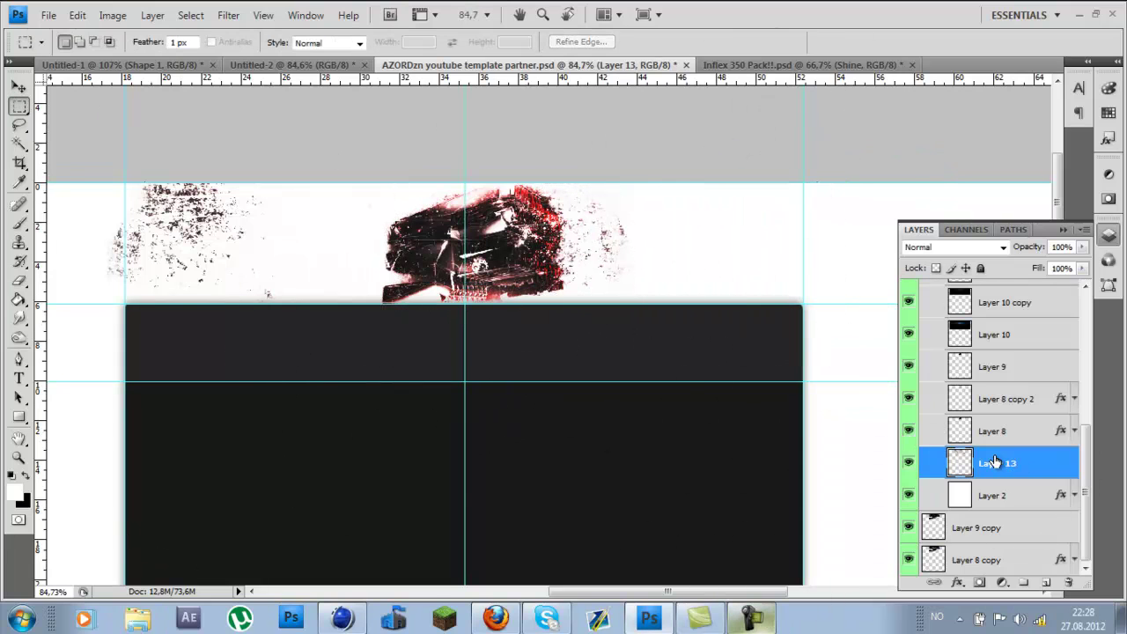
{"action": "left_click_drag", "start_coordinate": [219, 279], "coordinate": [439, 311]}
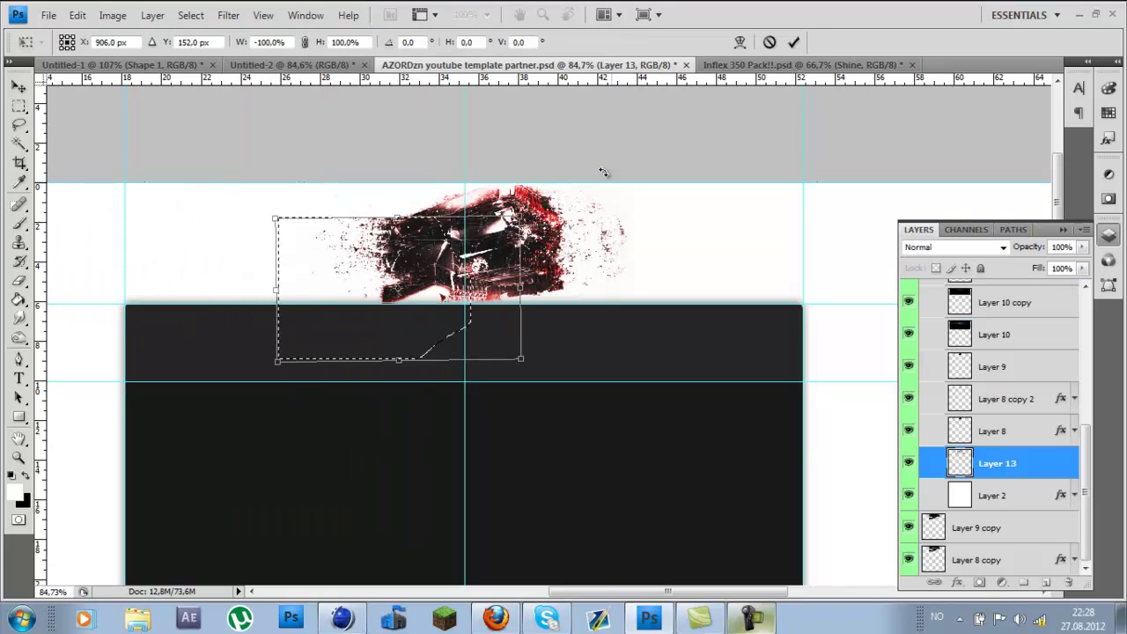
{"action": "key", "text": "Return"}
Step: Add a grey texture as Layer 14, clip it to the logo, set Overlay, and scale it
{"action": "key", "text": "ctrl+o"}
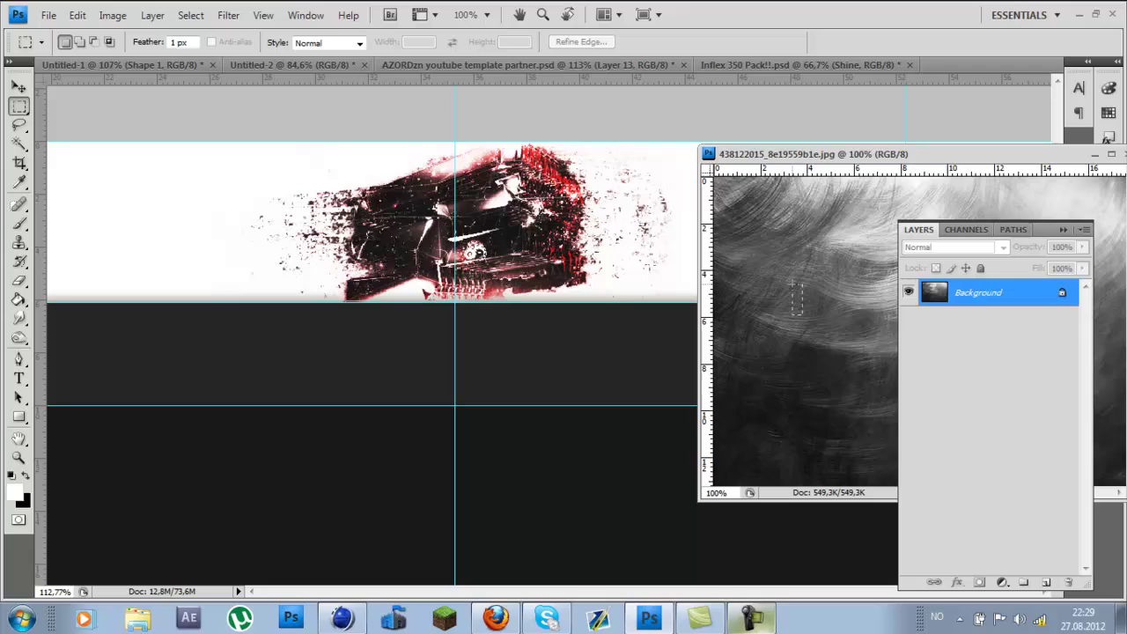
{"action": "key", "text": "v"}
{"action": "left_click_drag", "start_coordinate": [849, 180], "coordinate": [353, 221]}
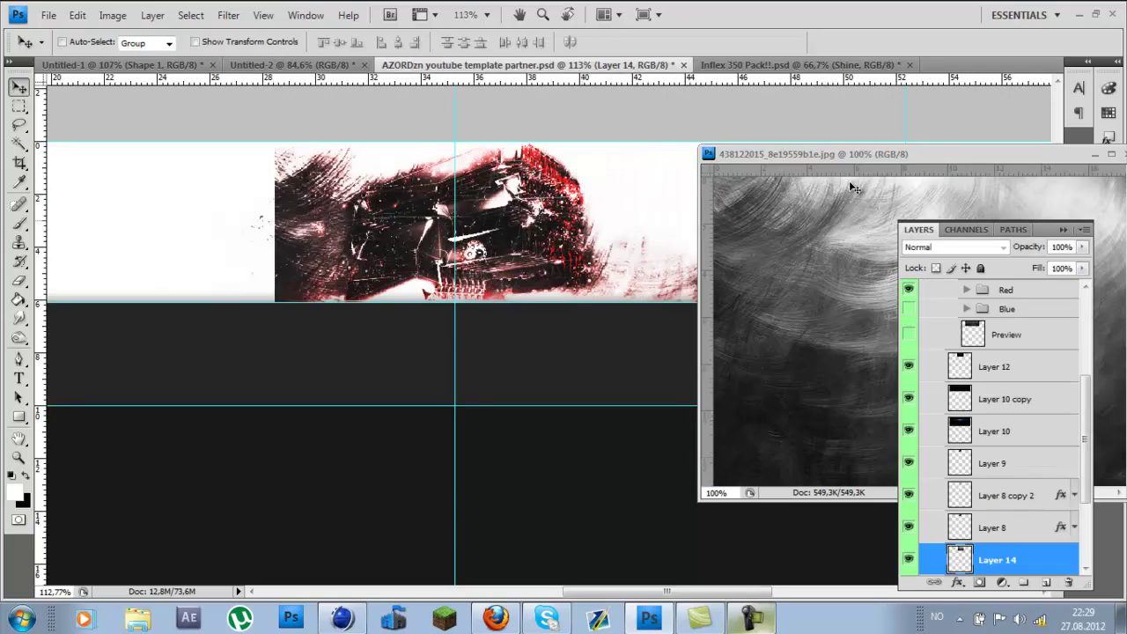
{"action": "left_click", "coordinate": [997, 511], "text": "alt"}
{"action": "key", "text": "shift+alt+o"}
{"action": "key", "text": "ctrl+t"}
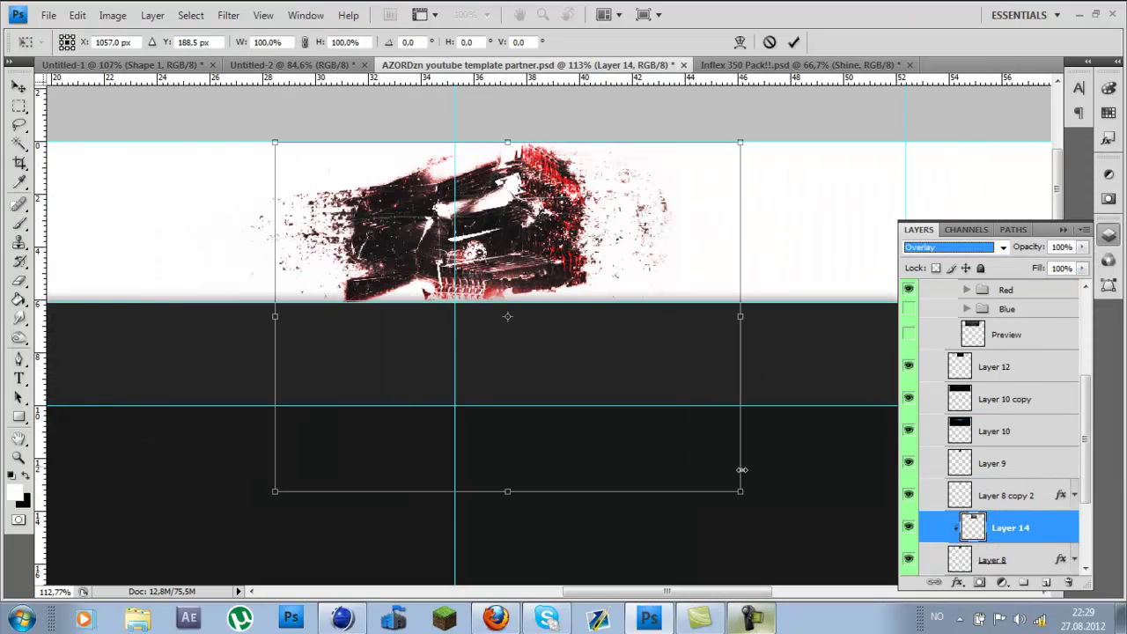
{"action": "left_click_drag", "start_coordinate": [742, 468], "coordinate": [509, 329]}
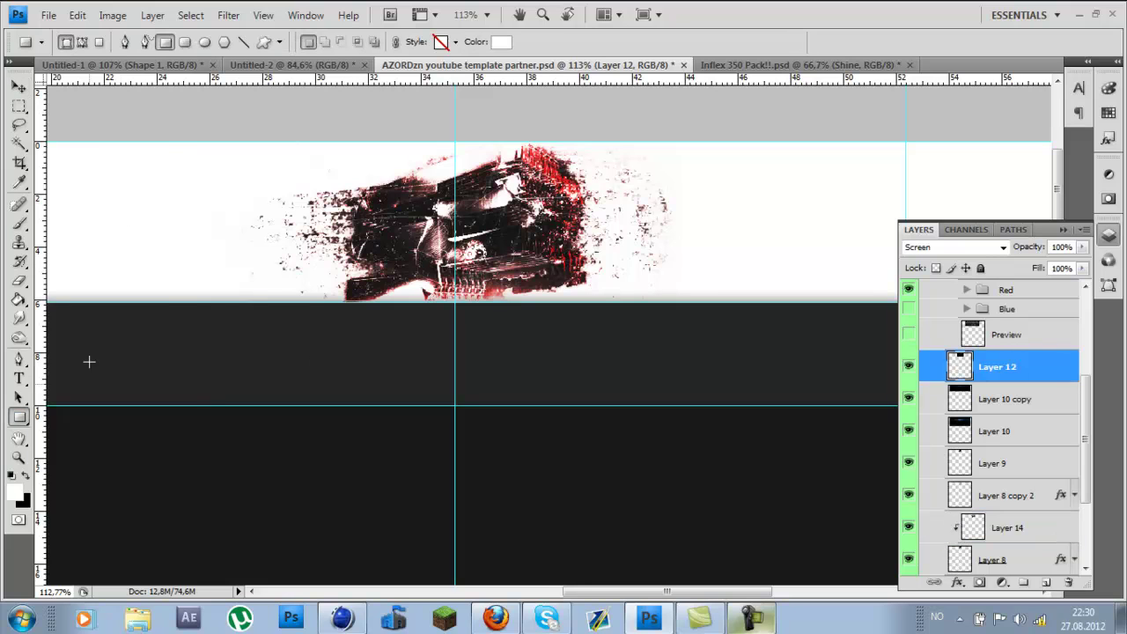
Step: Commit the texture resize, select Layer 2, and set the foreground colour to black
{"action": "key", "text": "Return"}
{"action": "left_click", "coordinate": [1006, 527]}
{"action": "left_click", "coordinate": [995, 495]}
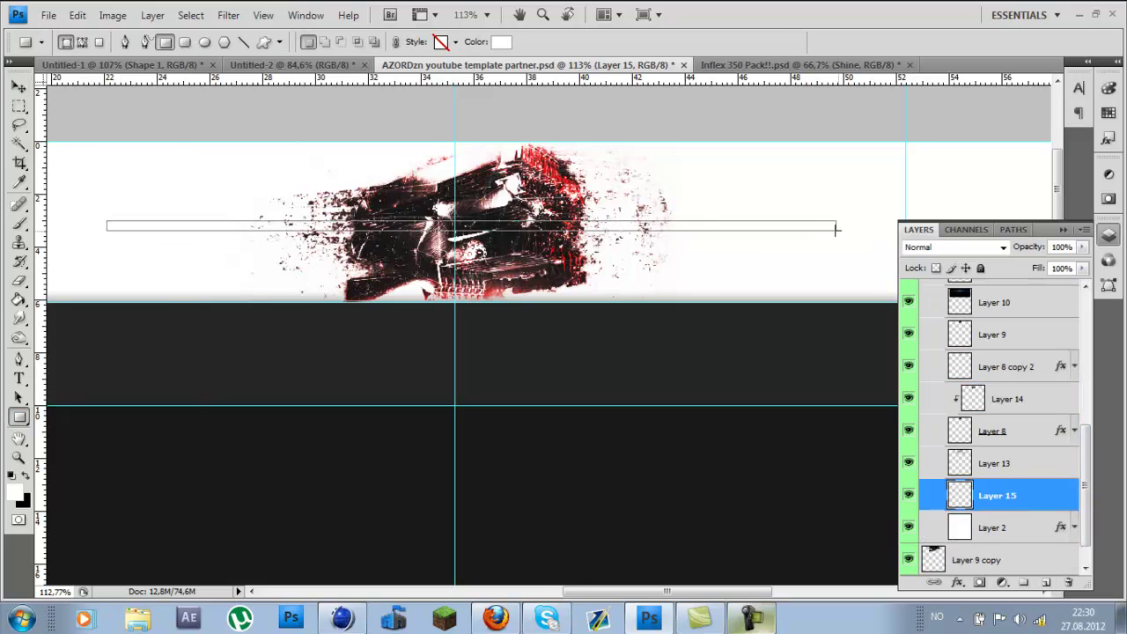
{"action": "left_click", "coordinate": [24, 479]}
{"action": "key", "text": "ctrl+1"}
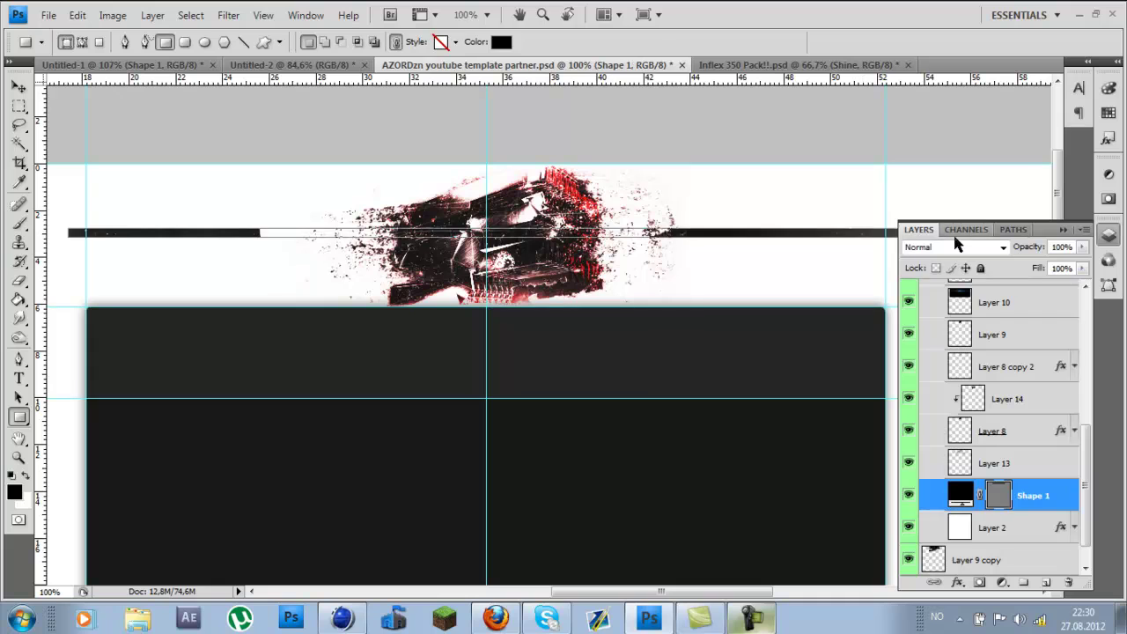
Step: Rasterize the black bar shape layer, fade its right end, and move it into the group
{"action": "right_click", "coordinate": [1004, 492]}
{"action": "left_click", "coordinate": [1017, 447]}
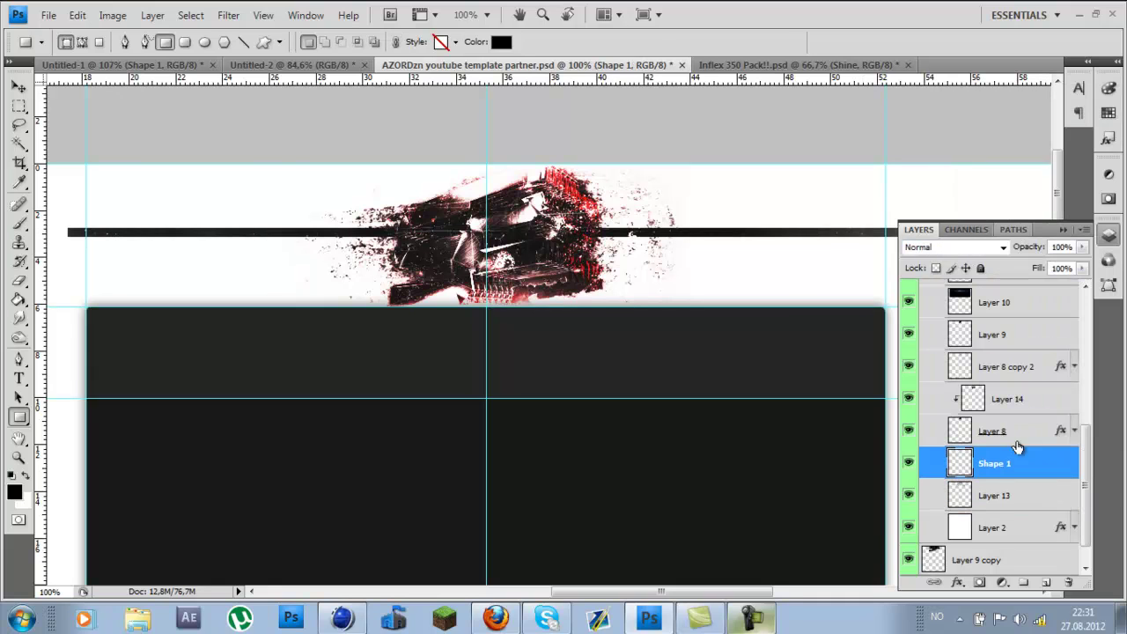
{"action": "left_click", "coordinate": [936, 238]}
{"action": "left_click", "coordinate": [1109, 234]}
{"action": "key", "text": "v"}
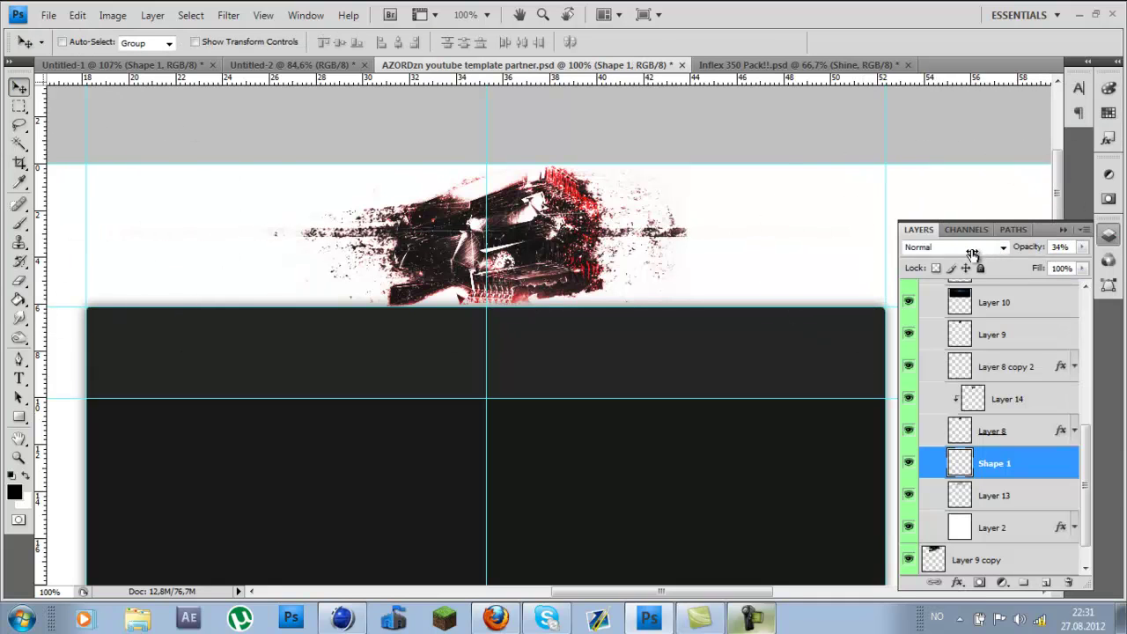
{"action": "left_click_drag", "start_coordinate": [1026, 299], "coordinate": [1027, 310]}
Step: Delete the Shape 1 bar layer and the Preview layer
{"action": "key", "text": "e"}
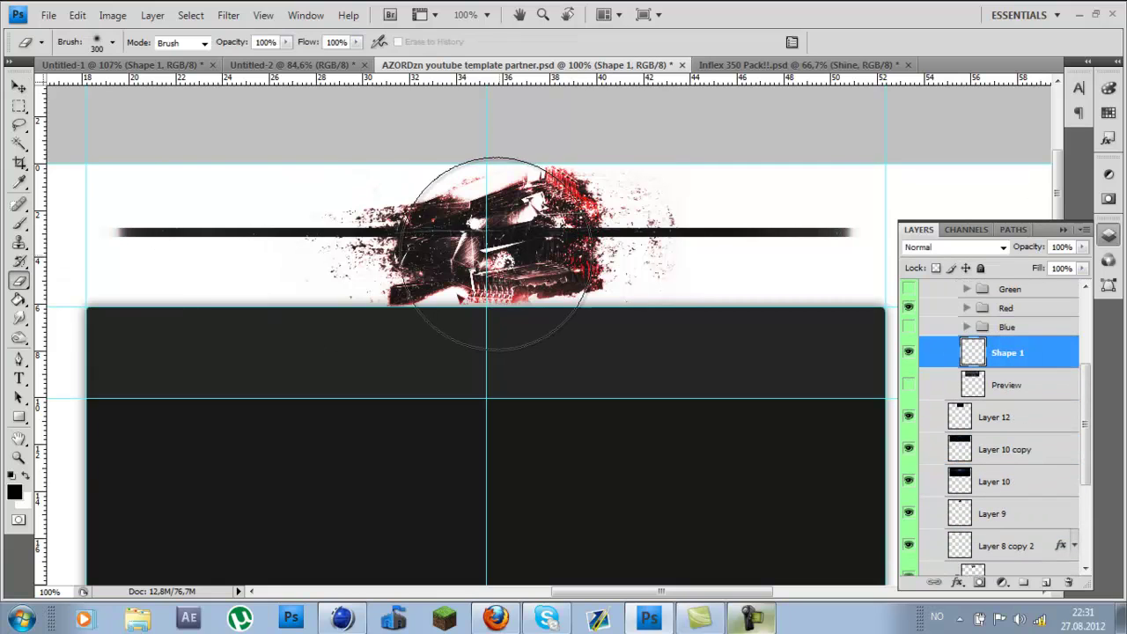
{"action": "key", "text": "Delete"}
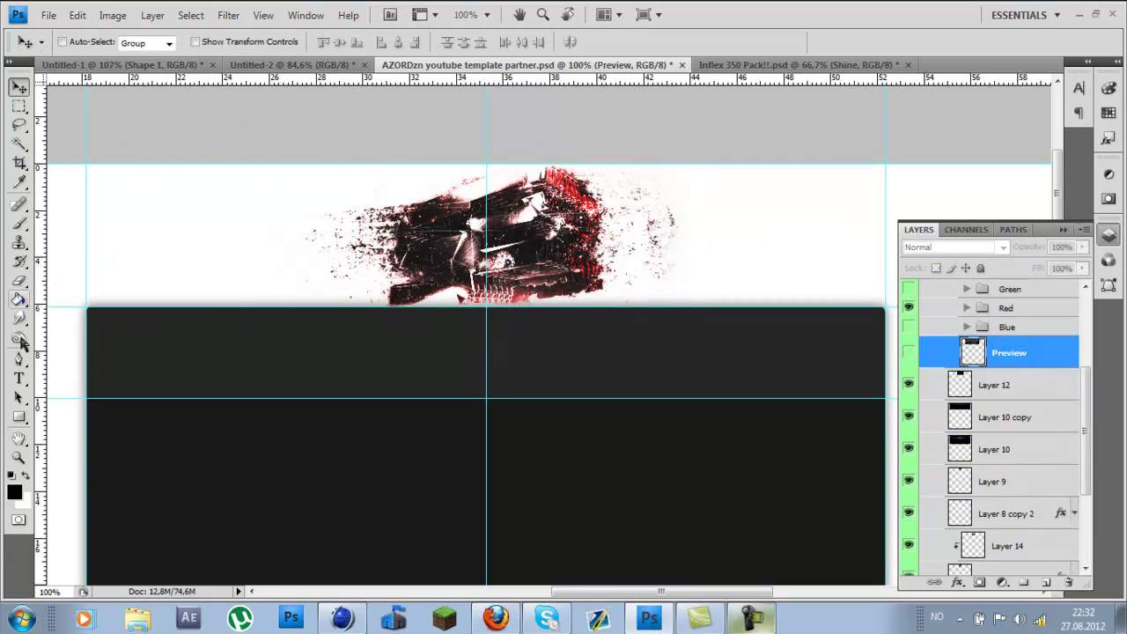
{"action": "key", "text": "Delete"}
Step: Move Layer 11 out of the Grey group to just above Layer 12, then collapse the group
{"action": "left_click_drag", "start_coordinate": [1040, 410], "coordinate": [1040, 445]}
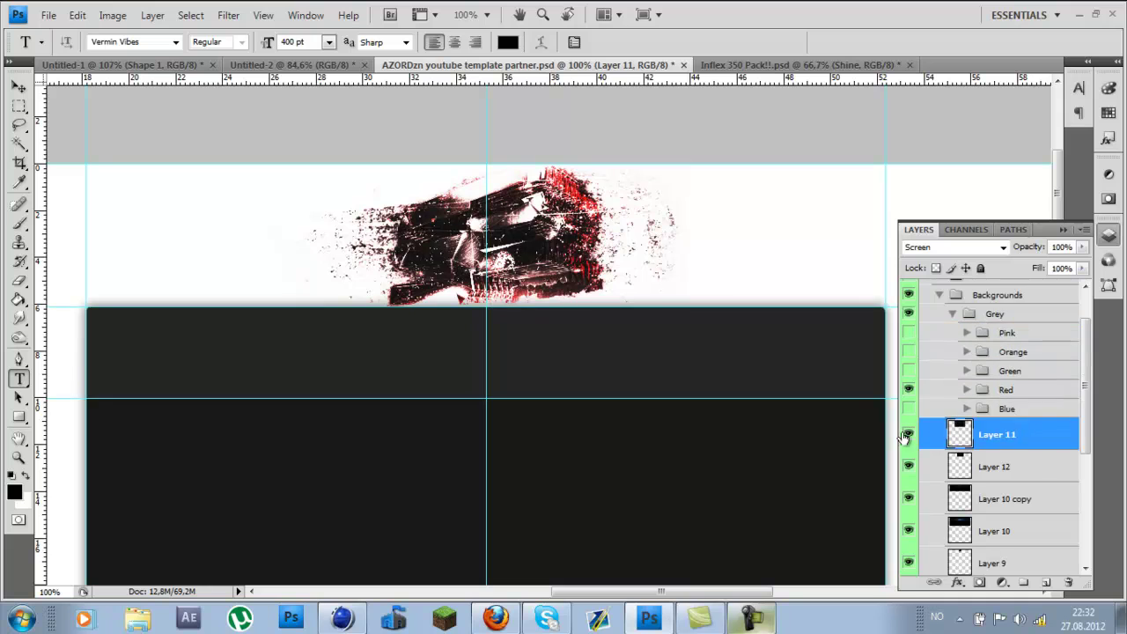
{"action": "key", "text": "ctrl+z"}
{"action": "left_click_drag", "start_coordinate": [1013, 339], "coordinate": [1019, 445]}
{"action": "left_click", "coordinate": [951, 315]}
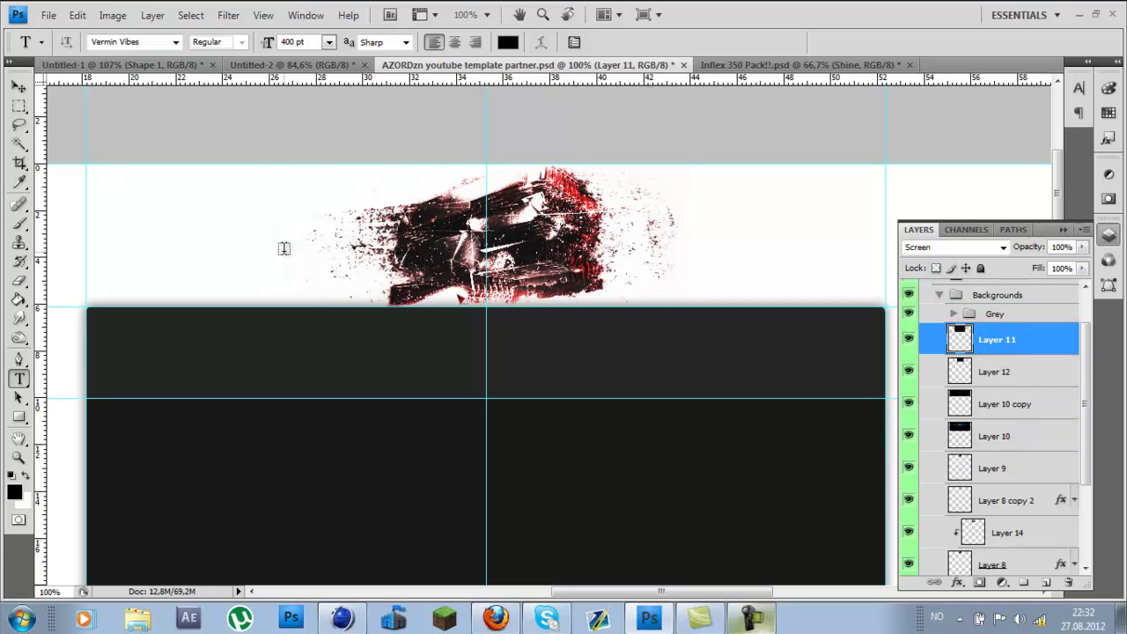
Step: Add the TWITTER text label left of the logo in TYPOGRAPH PRO SemiBold
{"action": "left_click", "coordinate": [180, 238]}
{"action": "left_click", "coordinate": [176, 41]}
{"action": "left_click", "coordinate": [189, 144]}
{"action": "left_click", "coordinate": [242, 42]}
{"action": "type", "text": "TWITTER"}
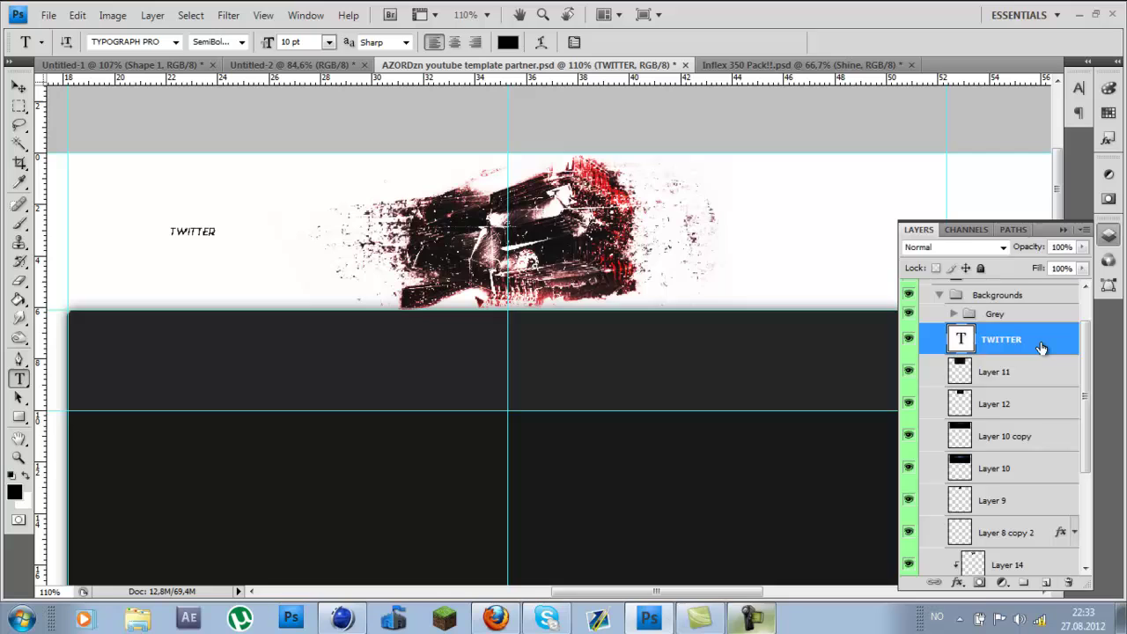
Step: Give the TWITTER text a Gradient Overlay effect with an edited stop colour
{"action": "double_click", "coordinate": [1040, 348]}
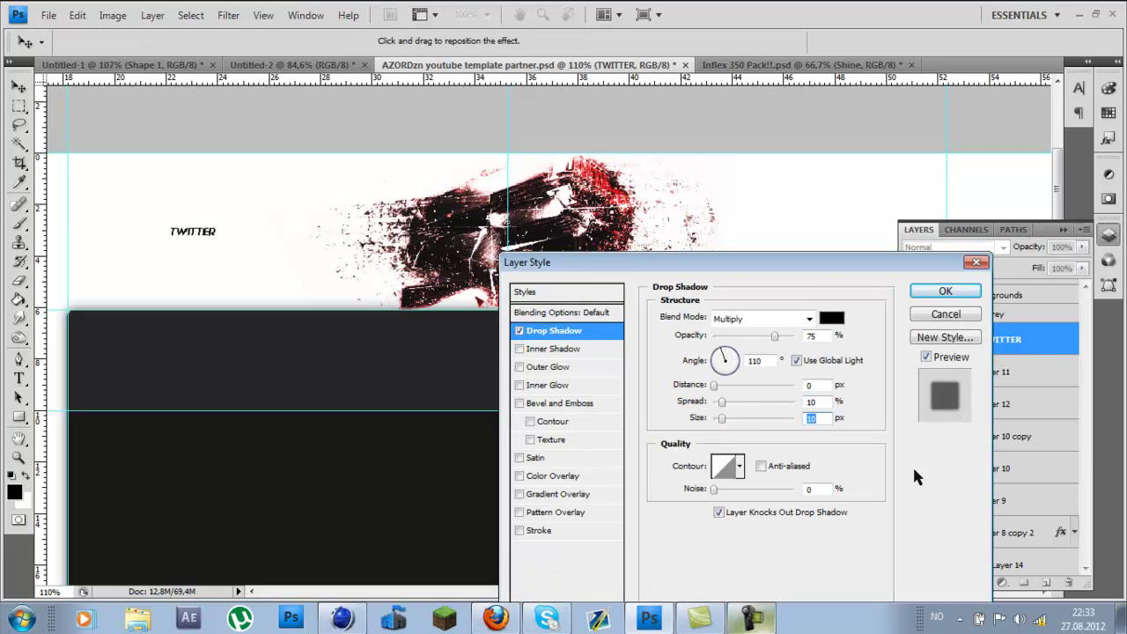
{"action": "left_click", "coordinate": [558, 493]}
{"action": "left_click", "coordinate": [757, 352]}
{"action": "double_click", "coordinate": [1069, 421]}
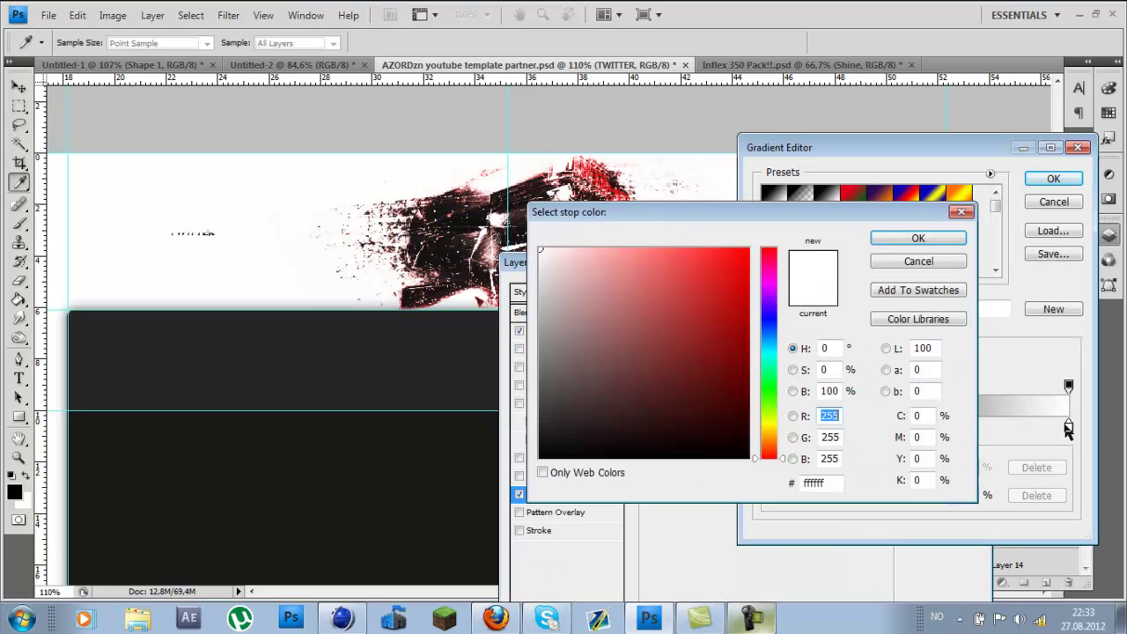
{"action": "left_click", "coordinate": [919, 237]}
{"action": "left_click", "coordinate": [1059, 179]}
{"action": "left_click", "coordinate": [945, 290]}
Step: Transform TWITTER, then try moving TWITTER and STUDIOS right of the logo and undo it
{"action": "key", "text": "ctrl+t"}
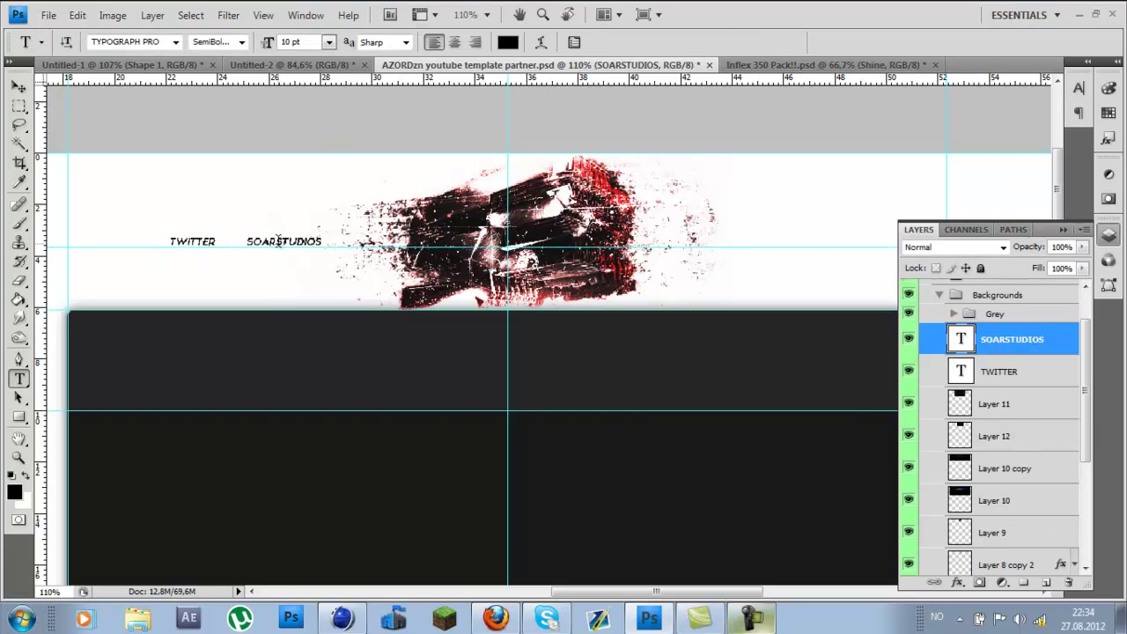
{"action": "left_click", "coordinate": [1043, 376], "text": "shift"}
{"action": "key", "text": "ctrl+t"}
{"action": "left_click_drag", "start_coordinate": [274, 242], "coordinate": [781, 243]}
{"action": "left_click", "coordinate": [77, 15]}
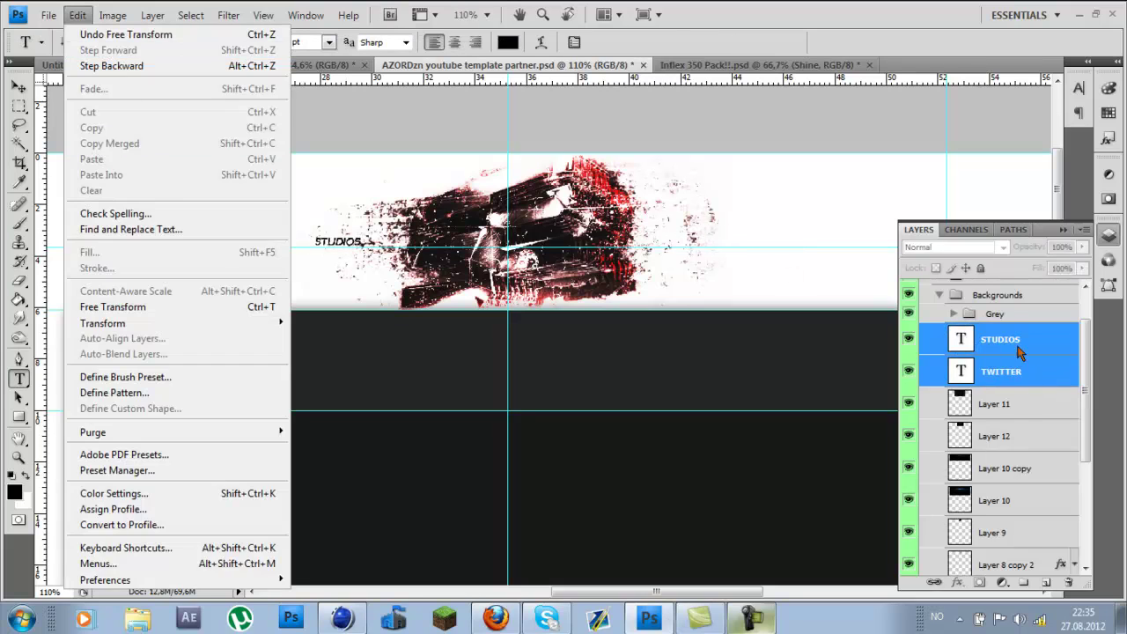
Step: Duplicate the TWITTER and STUDIOS labels to create DESIGNER and FACEBOOK right of the logo
{"action": "key", "text": "ctrl+j"}
{"action": "left_click", "coordinate": [976, 377]}
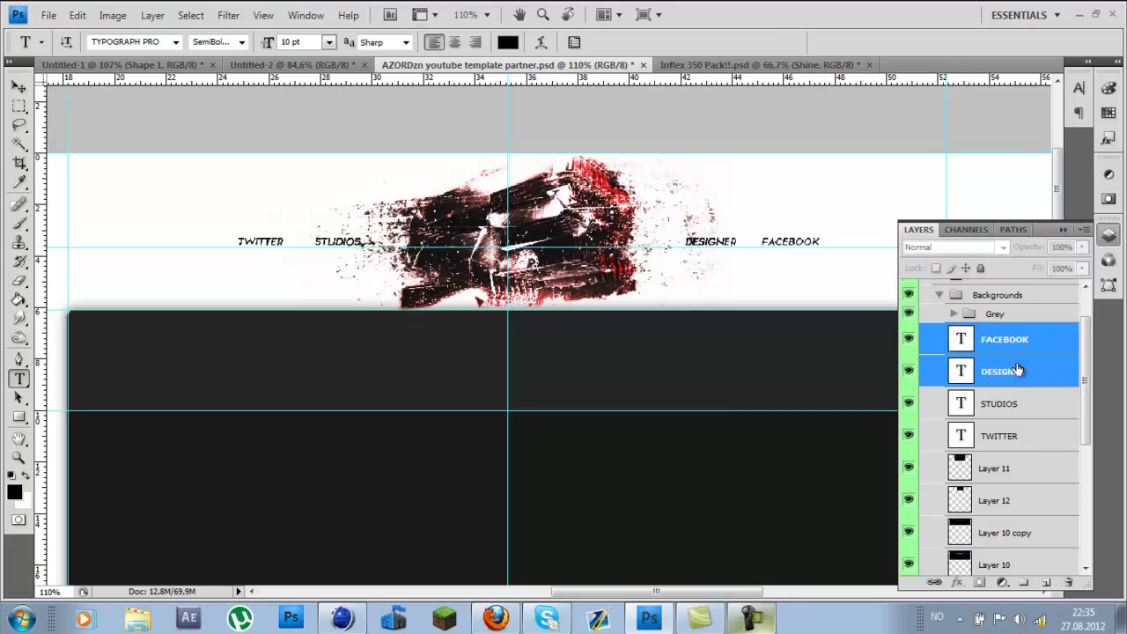
{"action": "key", "text": "ctrl+t"}
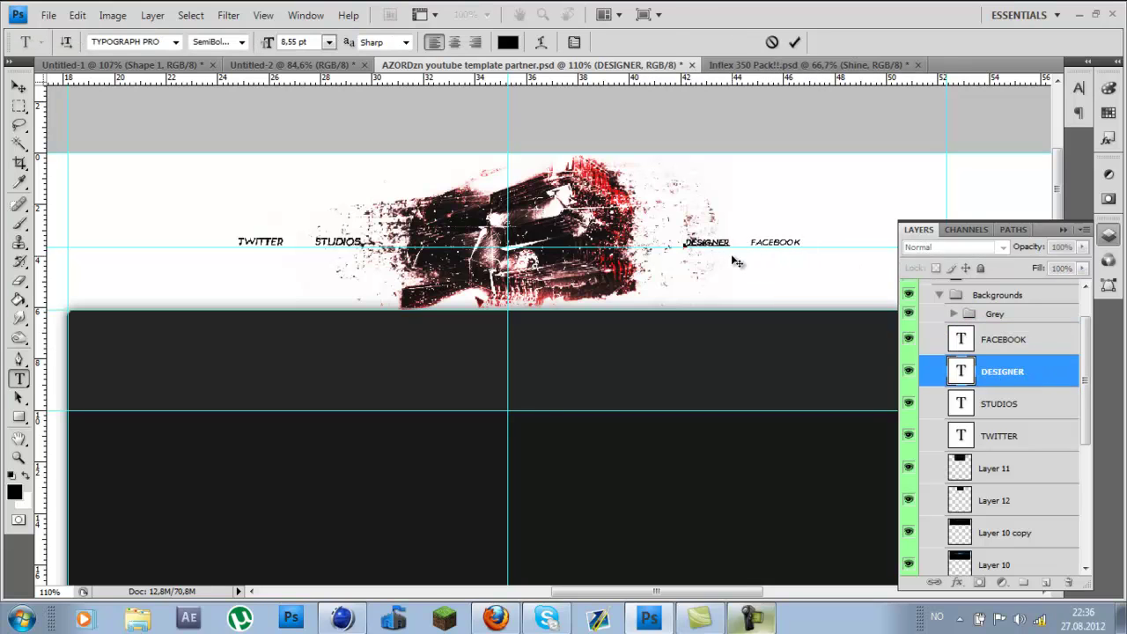
{"action": "key", "text": "ctrl+alt+z"}
{"action": "key", "text": "ctrl+alt+z"}
{"action": "key", "text": "ctrl+alt+z"}
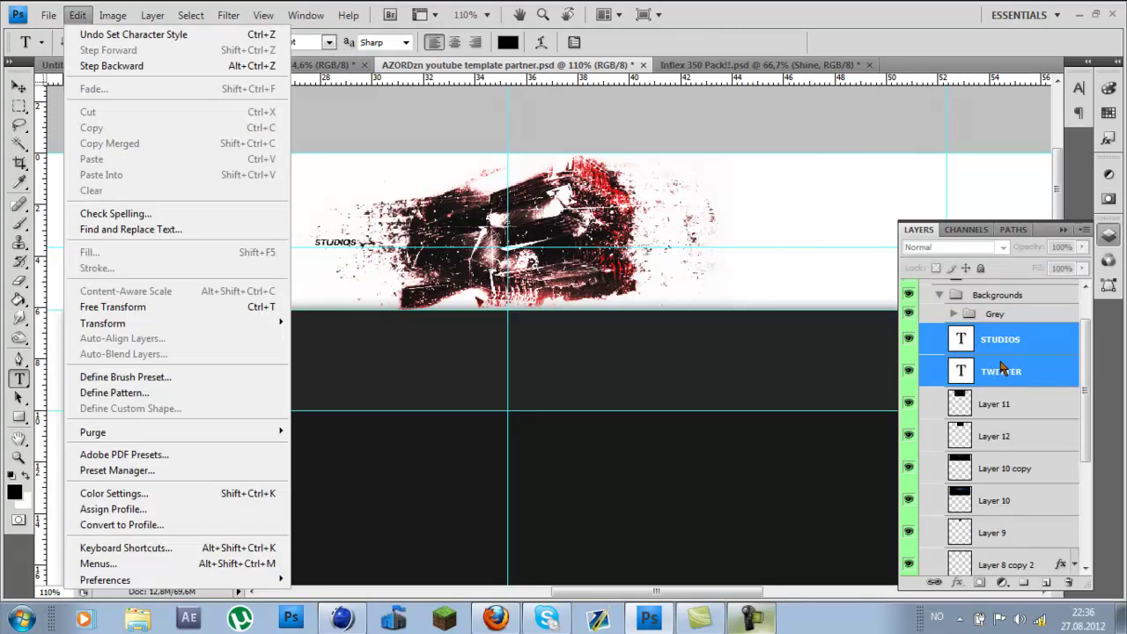
{"action": "key", "text": "v"}
{"action": "key", "text": "ctrl+j"}
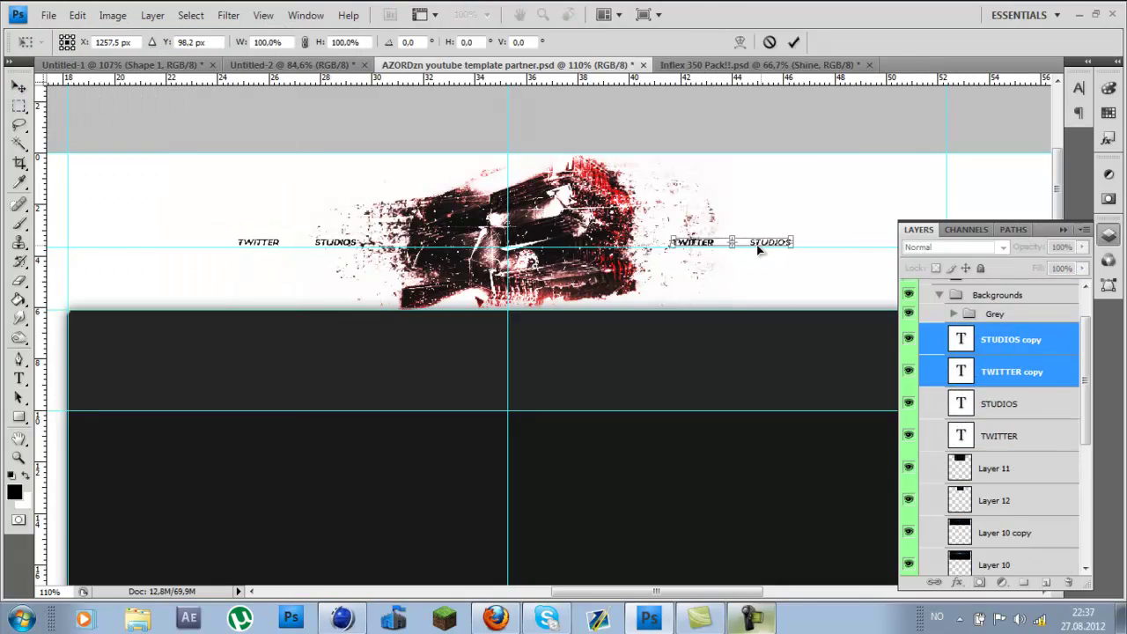
{"action": "key", "text": "t"}
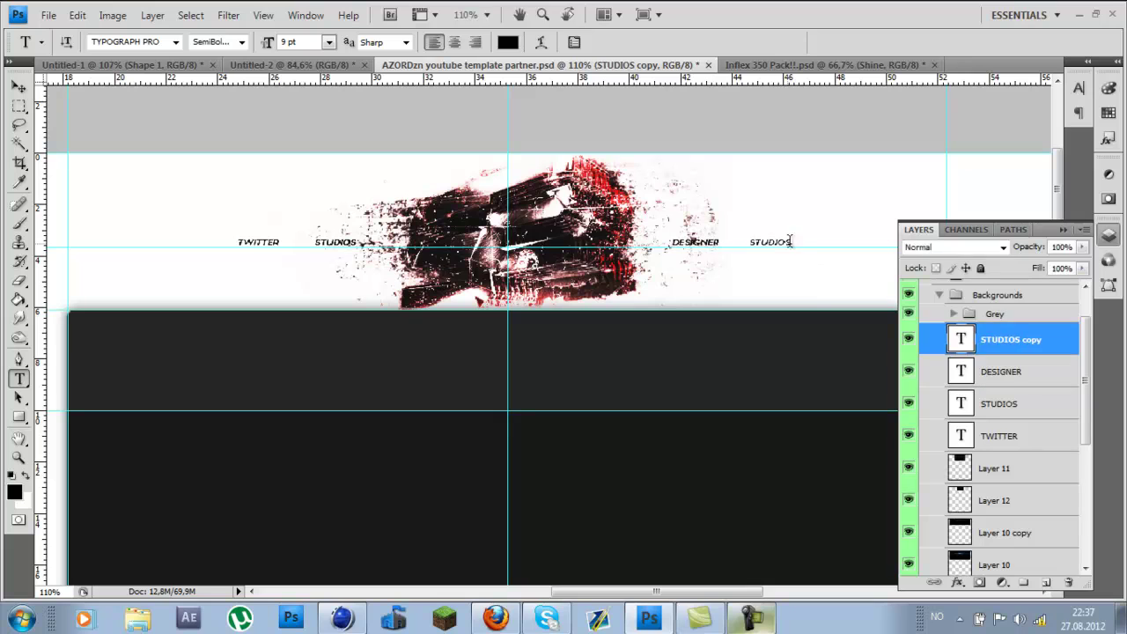
{"action": "type", "text": "FACEBOOK"}
Step: Open 002_800x600.png, shrink it into the banner, and set its layer to Screen blending
{"action": "left_click", "coordinate": [49, 15]}
{"action": "left_click", "coordinate": [50, 46]}
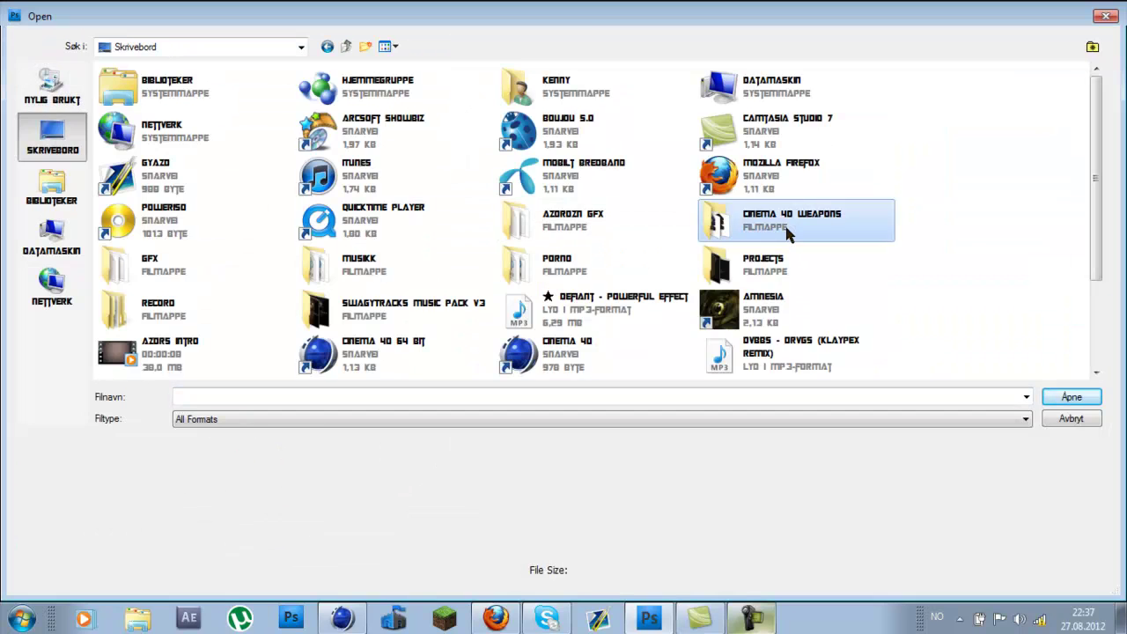
{"action": "double_click", "coordinate": [788, 231]}
{"action": "key", "text": "ctrl+t"}
{"action": "left_click_drag", "start_coordinate": [774, 448], "coordinate": [774, 448]}
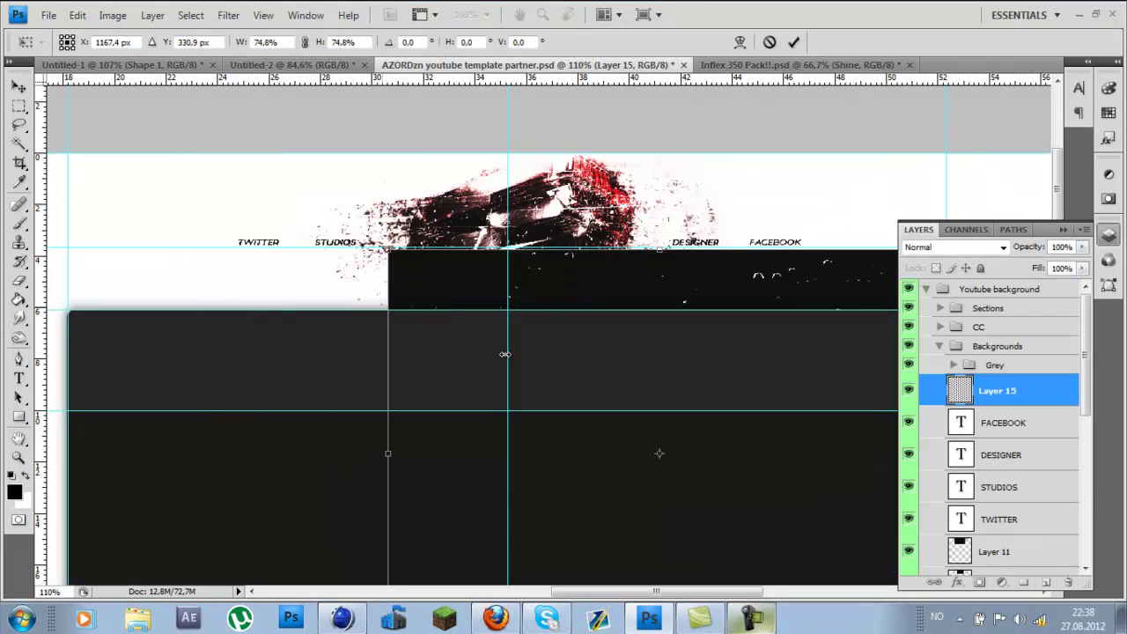
{"action": "left_click", "coordinate": [954, 247]}
{"action": "left_click", "coordinate": [933, 177]}
{"action": "key", "text": "Return"}
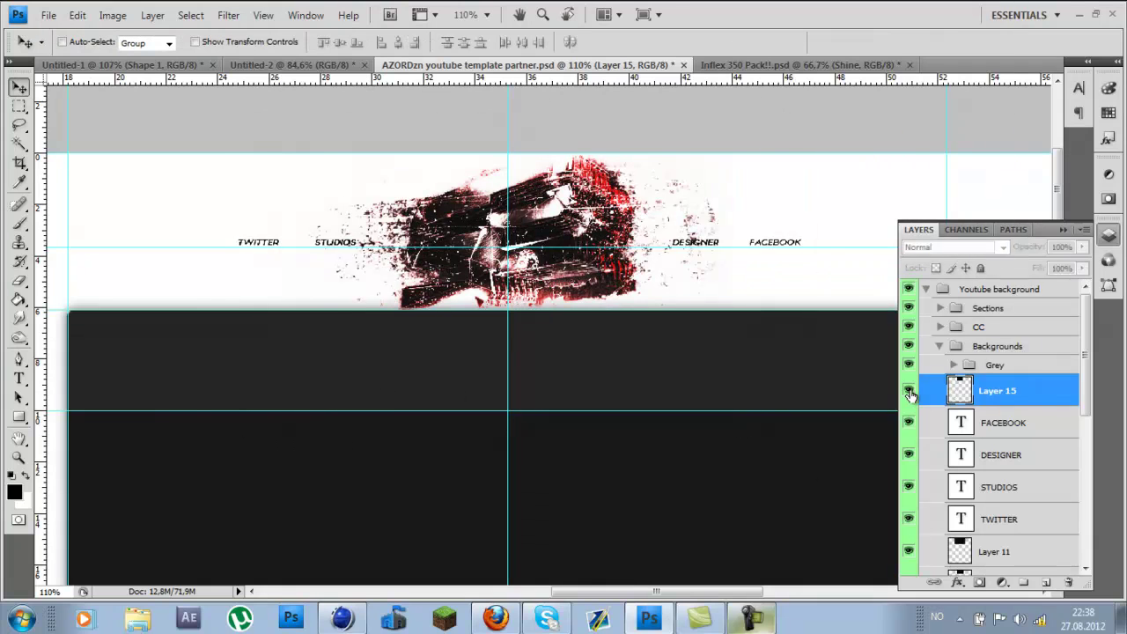